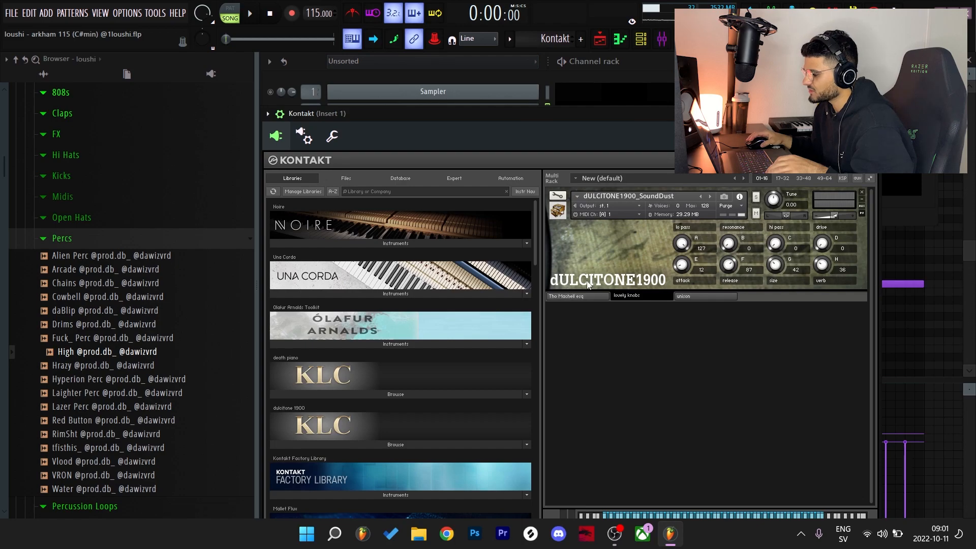
Step: Play back the existing eight-bar Kontakt melody in the piano roll
key("F7")
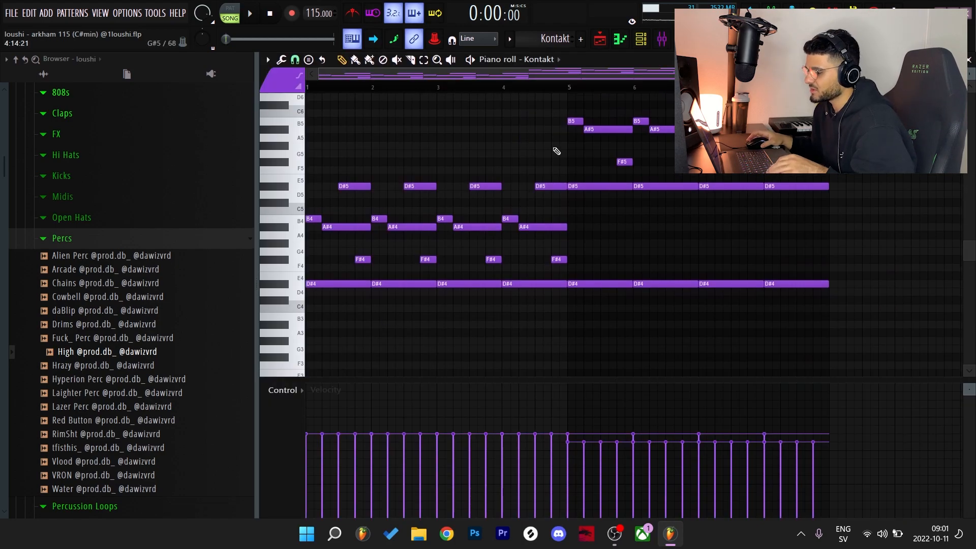
scroll(685, 193, "up", 1)
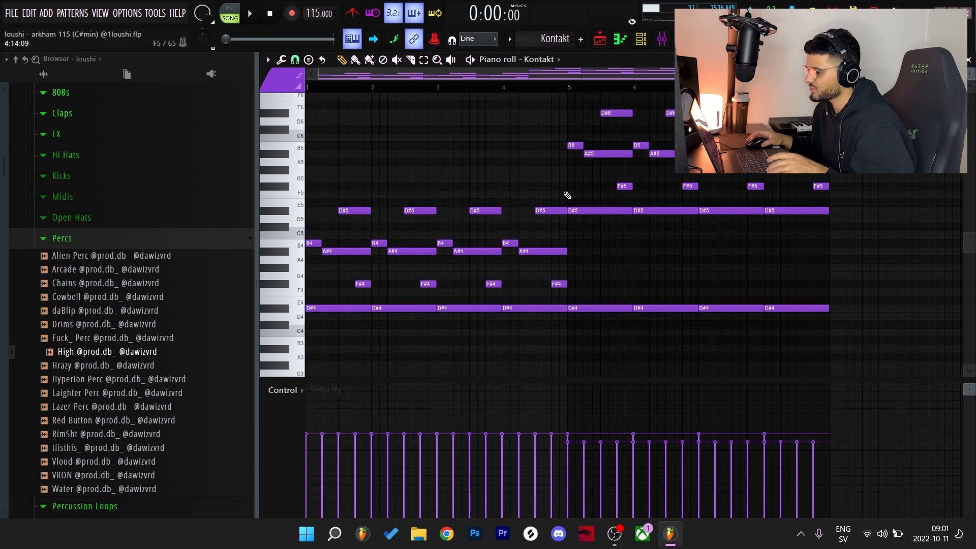
scroll(574, 182, "up", 1)
key("space")
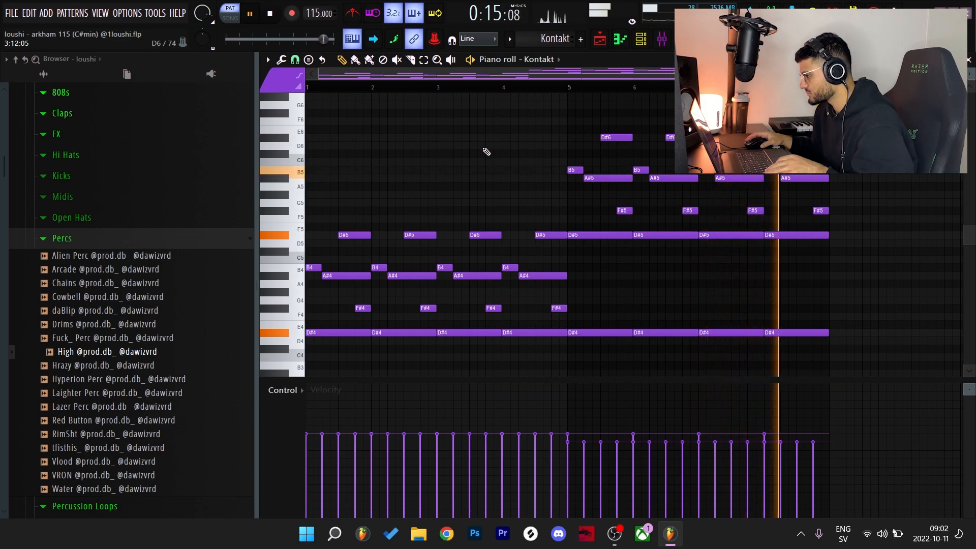
key("space")
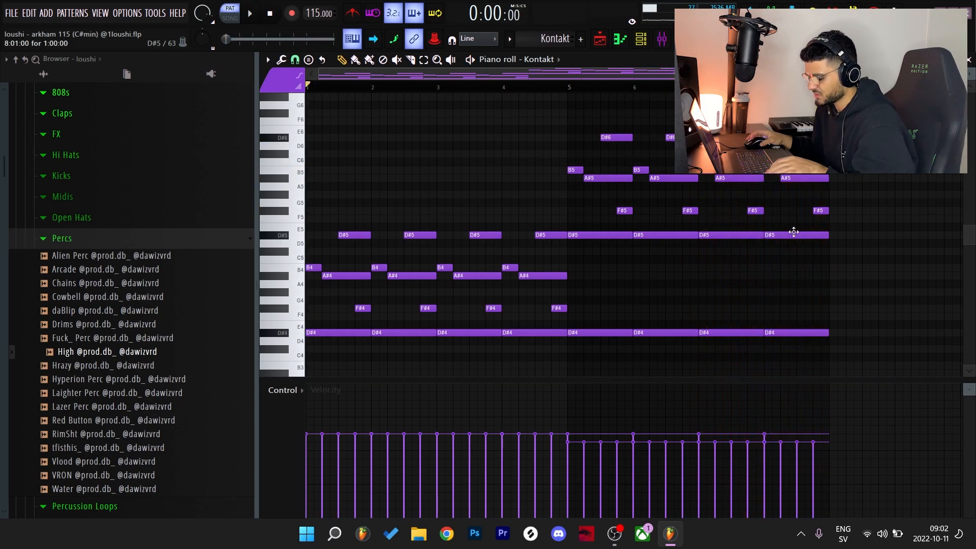
Step: Clear the Kontakt piano roll and stack three-beat D#4 and A#4 notes at the start of bar 1, checking them by playback
key("ctrl+a")
key("Delete")
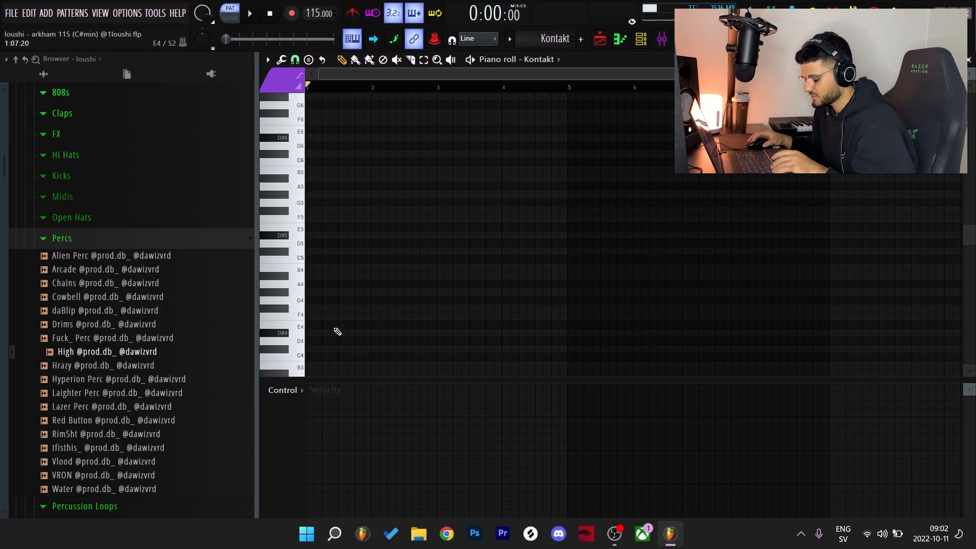
scroll(529, 272, "down", 1)
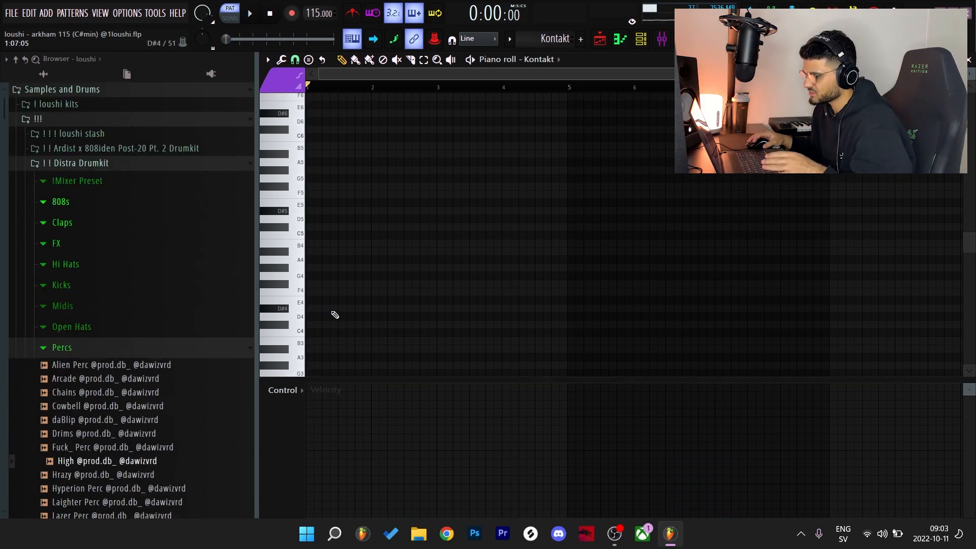
left_click_drag(335, 315, 355, 308)
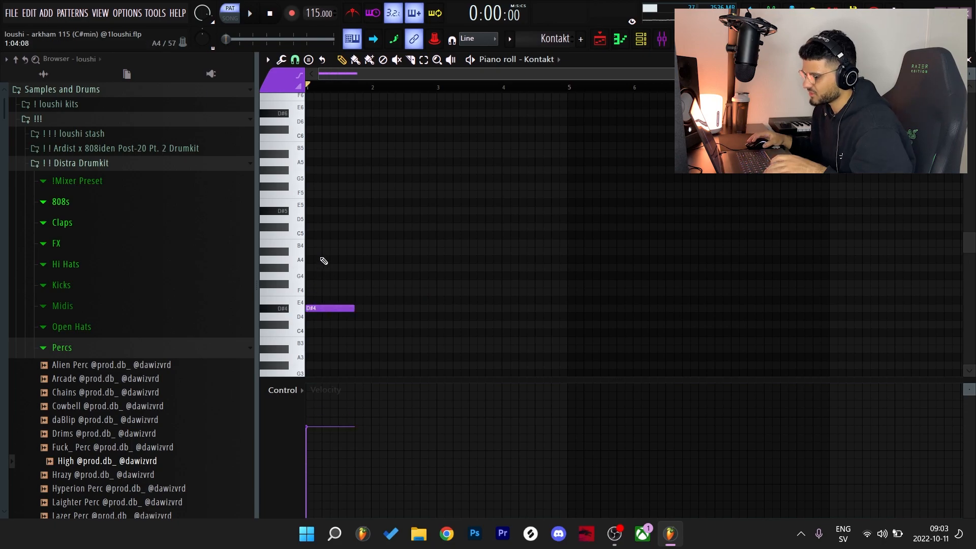
left_click_drag(320, 251, 279, 254)
key("space")
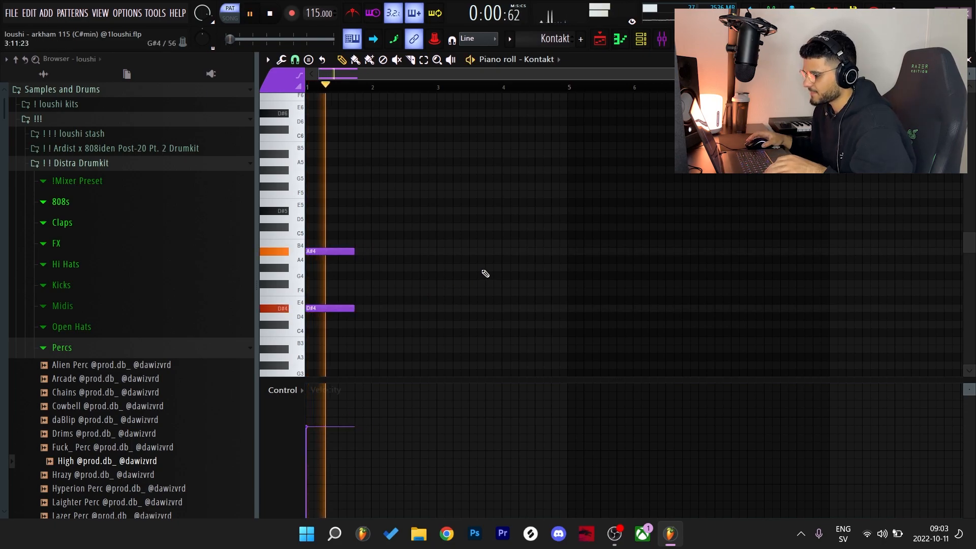
key("space")
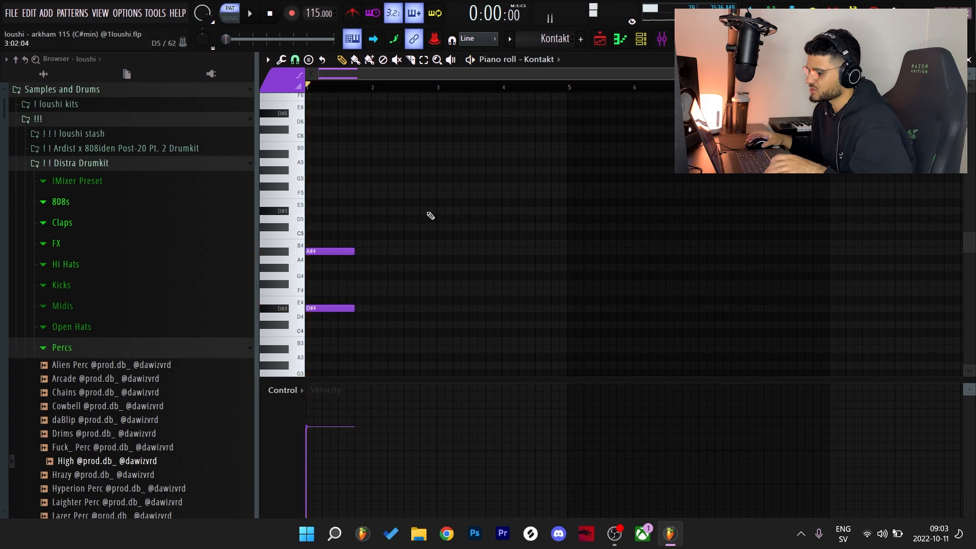
Step: Shorten the A#4 note to one beat, add a two-beat B4 right after it, and play the result
left_click_drag(354, 251, 329, 248)
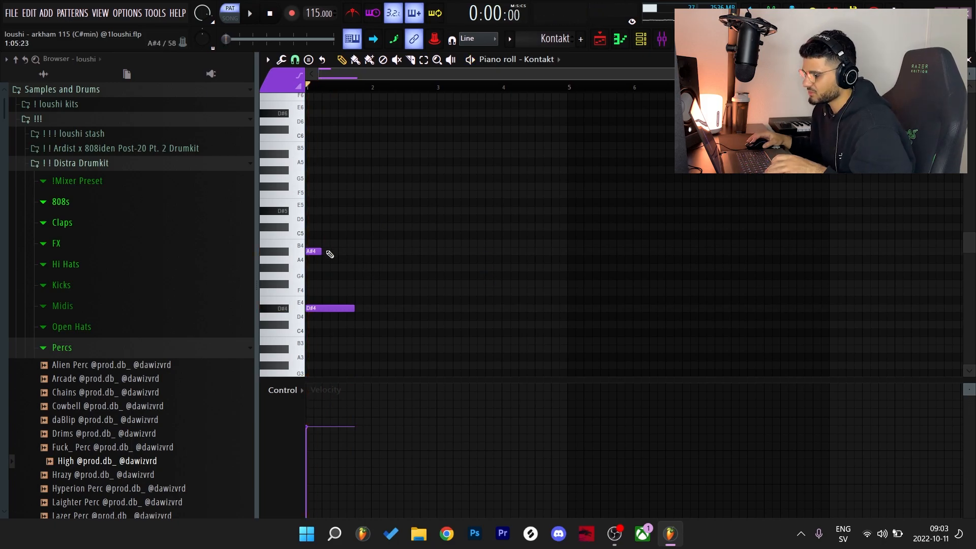
left_click(329, 244)
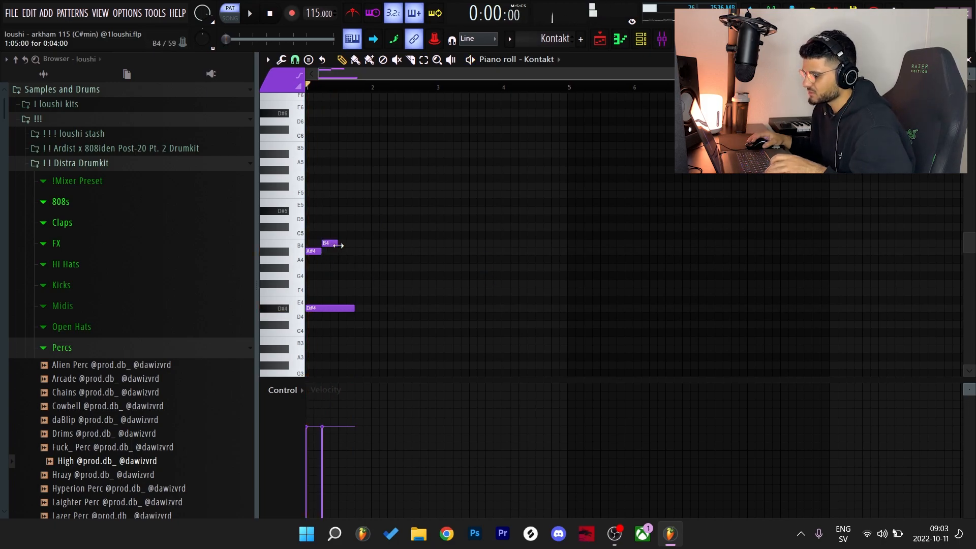
key("space")
key("space")
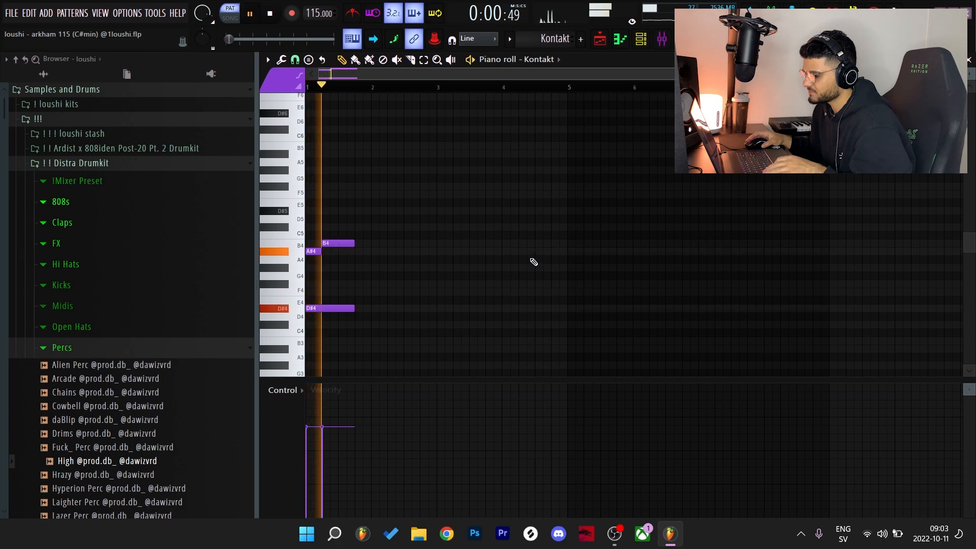
Step: Put a one-beat B4 first, follow it with A#4 to the end of bar 1, and lengthen D#4 to the full bar
left_click_drag(340, 244, 322, 244)
key("space")
left_click_drag(337, 251, 371, 251)
key("space")
left_click_drag(355, 308, 371, 308)
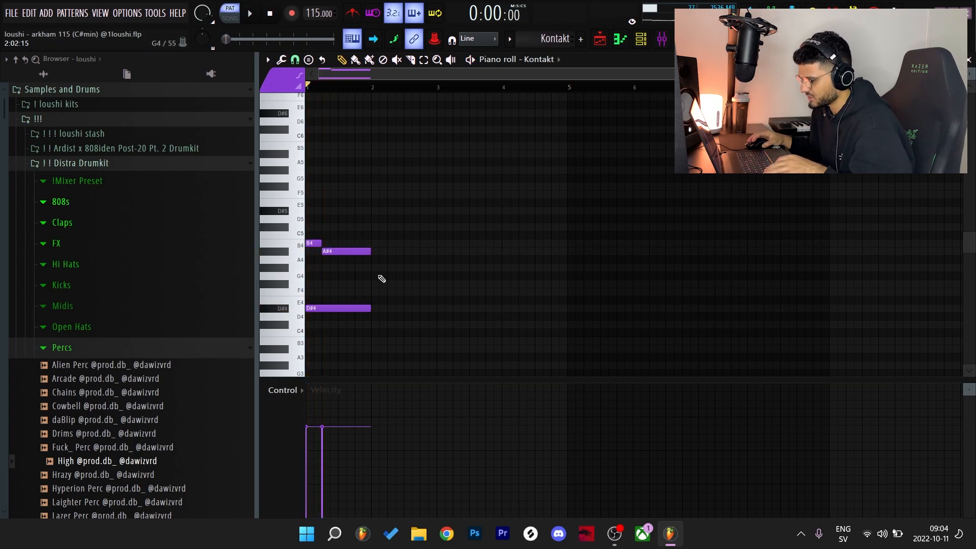
key("space")
key("space")
Step: Add a two-beat D#5 from beat 3 and a one-beat F#4 on beat 4 of bar 1, checking them by playback
left_click(340, 211)
key("space")
key("space")
left_click(354, 291)
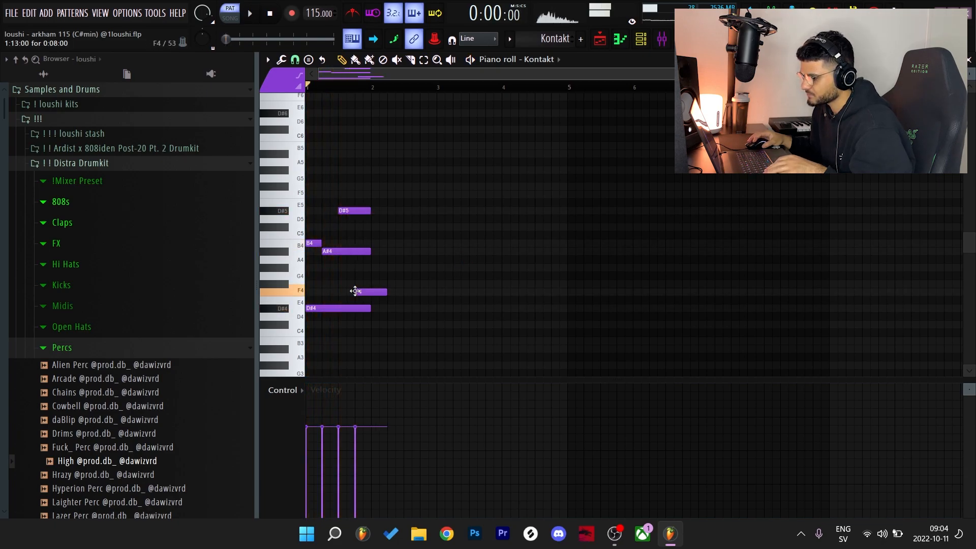
key("space")
left_click_drag(385, 292, 360, 284)
key("space")
key("space")
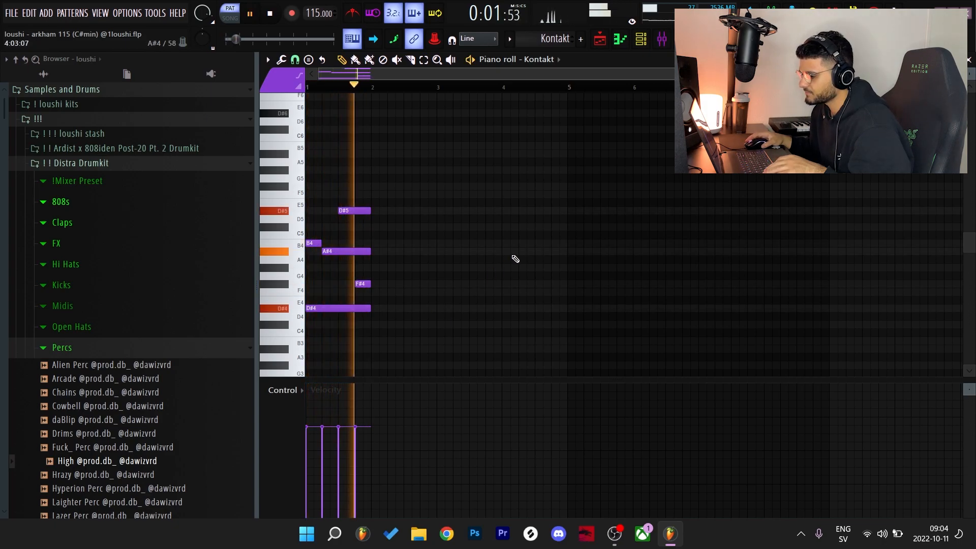
key("space")
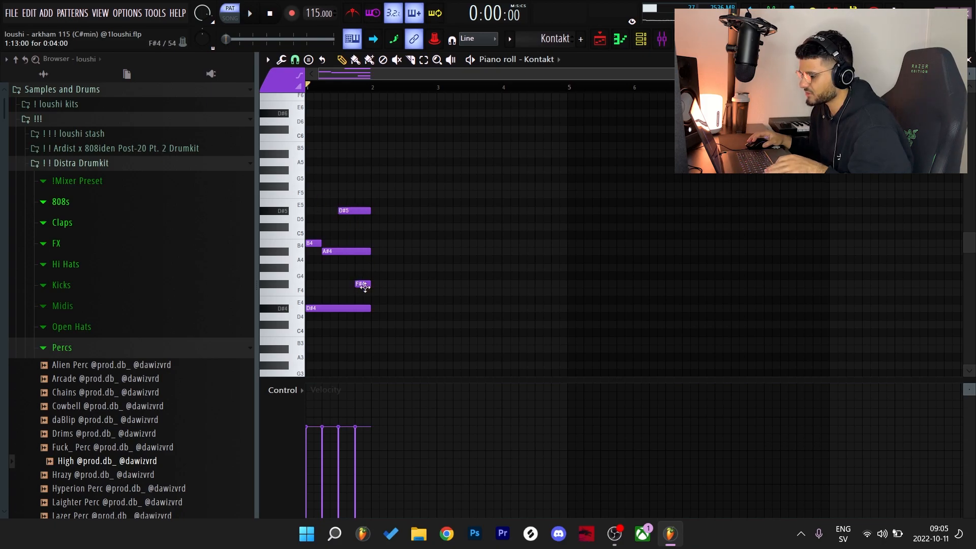
Step: Duplicate the one-bar pattern three times to fill bars 1 to 4
left_click_drag(354, 252, 368, 342)
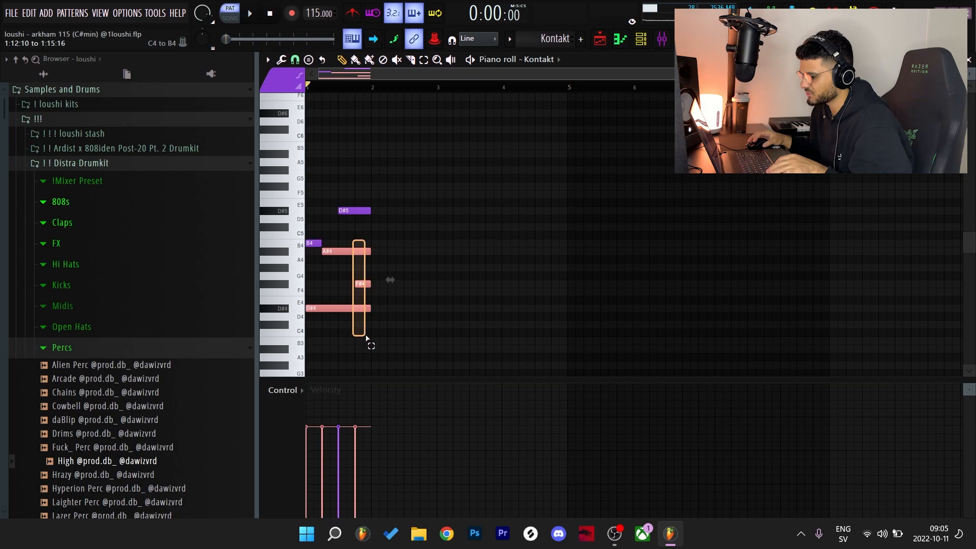
left_click(419, 238)
key("ctrl+b")
key("ctrl+b")
key("ctrl+b")
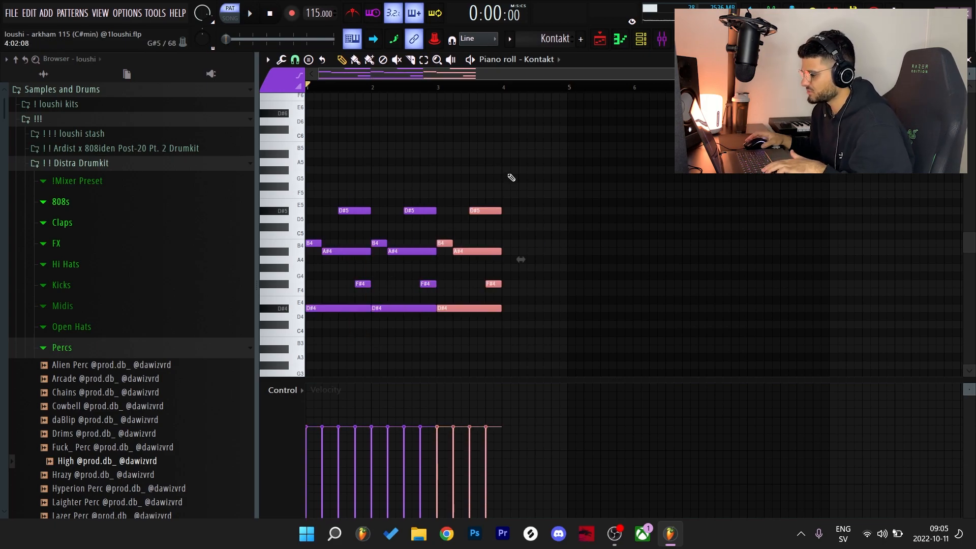
Step: Duplicate the four-bar melody into bars 5 to 8 and transpose the copy up one octave
key("ctrl+d")
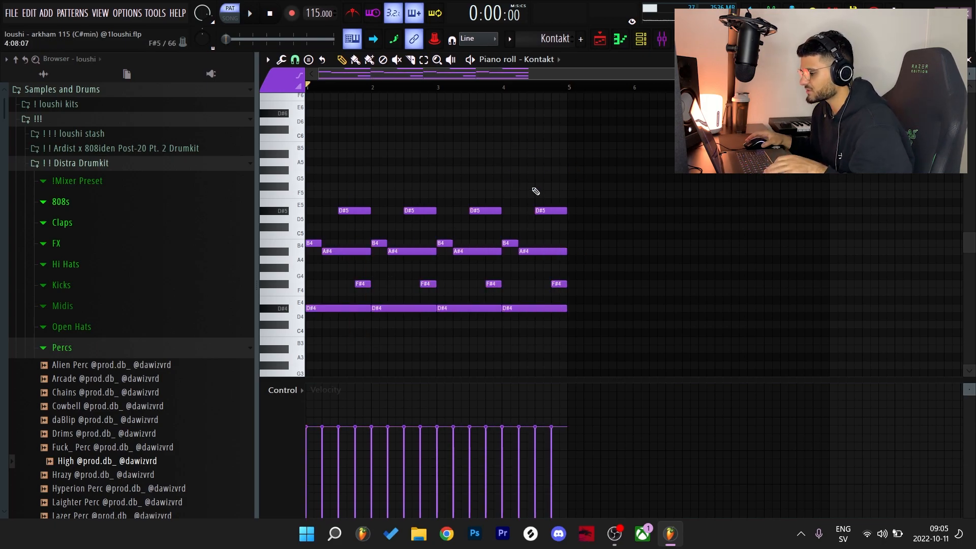
key("ctrl+b")
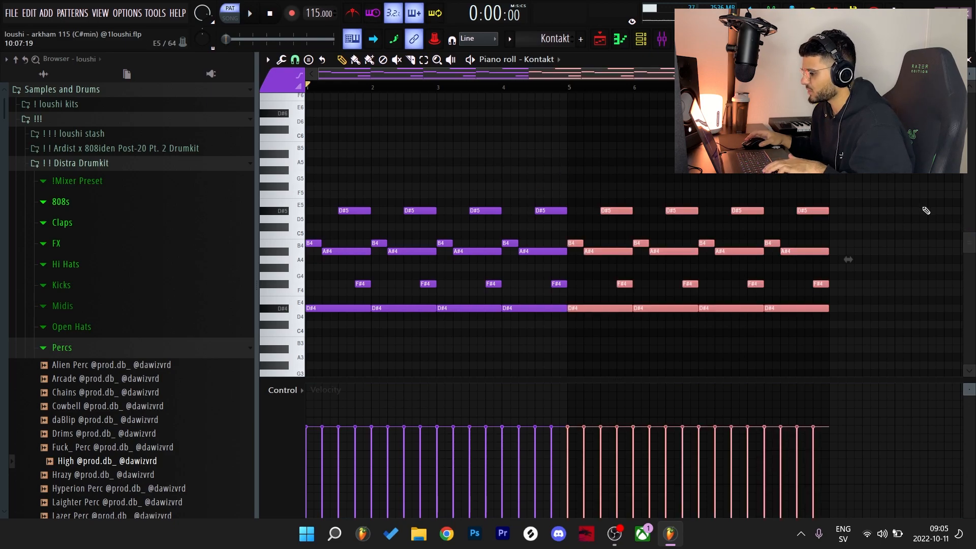
key("ctrl+Up")
Step: Duplicate only the low D#4 notes of bars 1 to 4 into bars 5 to 8
left_click_drag(670, 328, 306, 304)
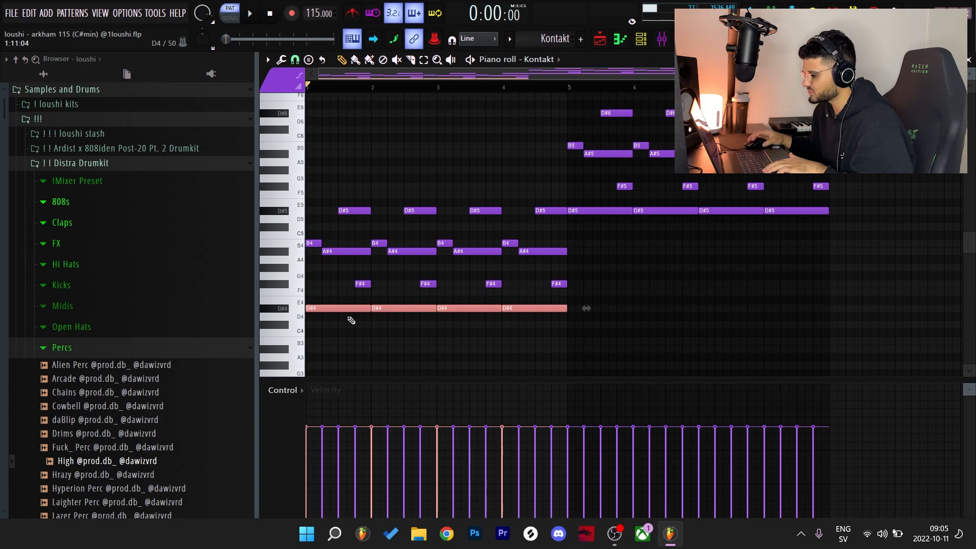
key("ctrl+b")
key("ctrl+d")
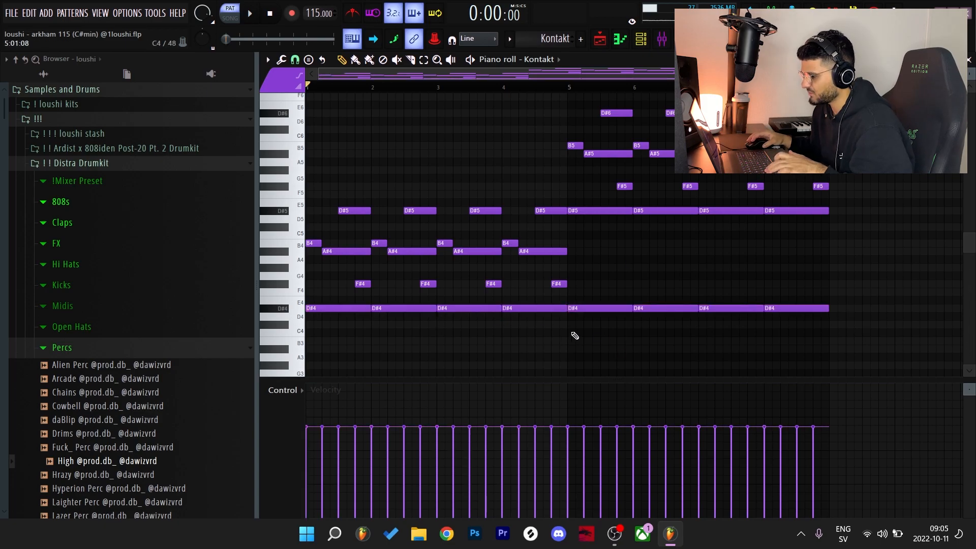
Step: Examine the Fruity parametric EQ 2 and ValhallaVintageVerb settings on mixer Insert 1
key("F9")
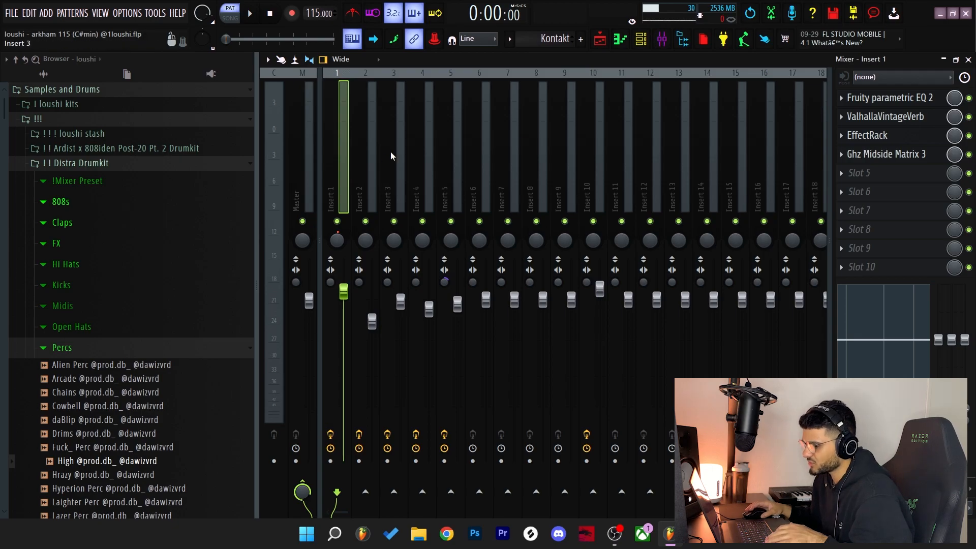
left_click(915, 99)
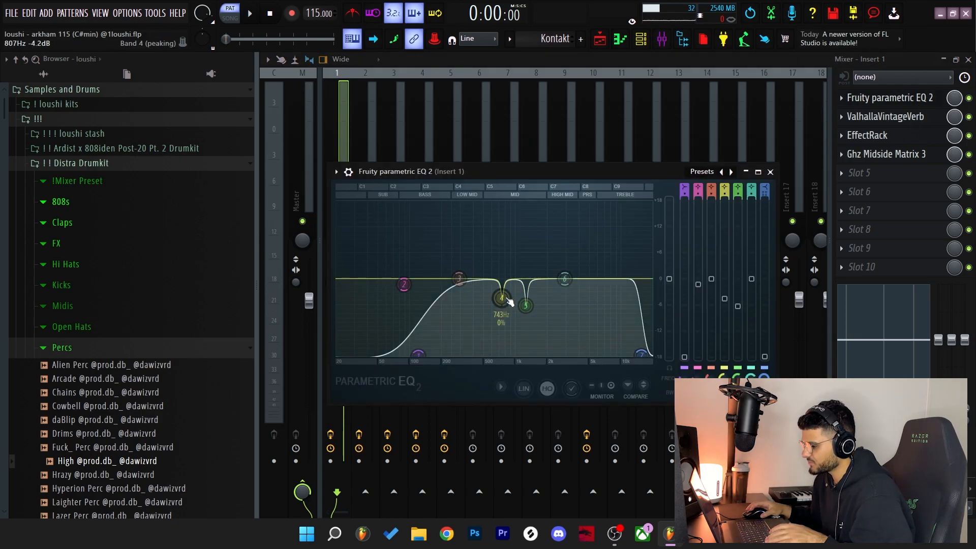
left_click_drag(503, 301, 506, 305)
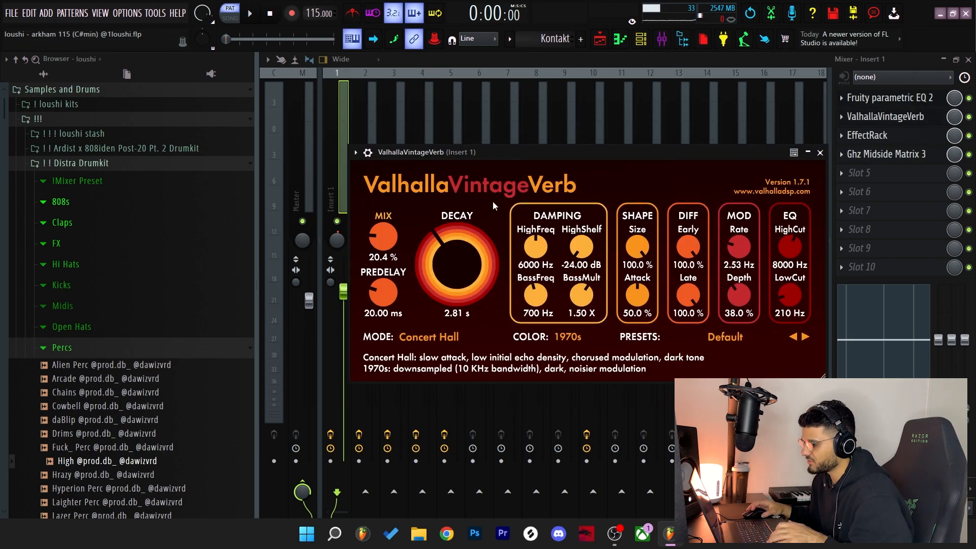
left_click_drag(490, 153, 463, 76)
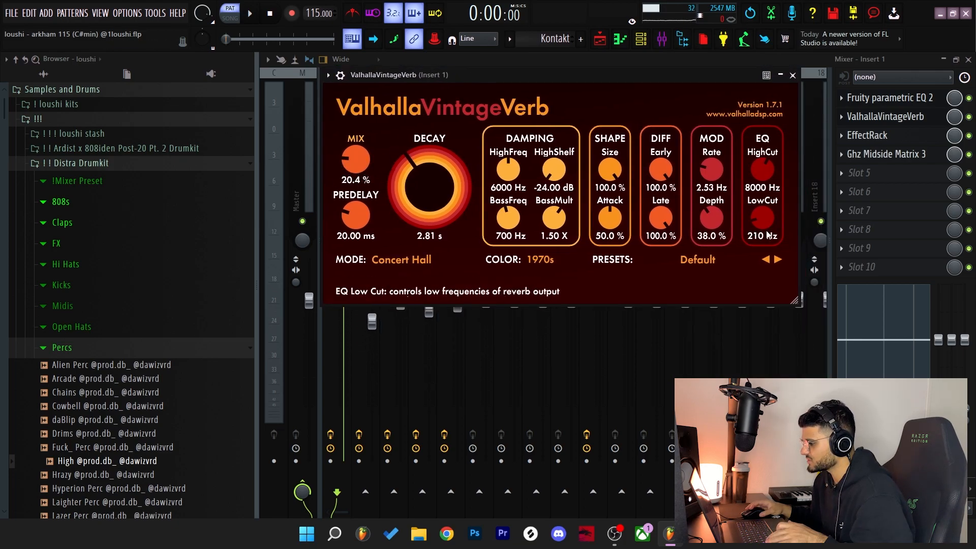
left_click(793, 76)
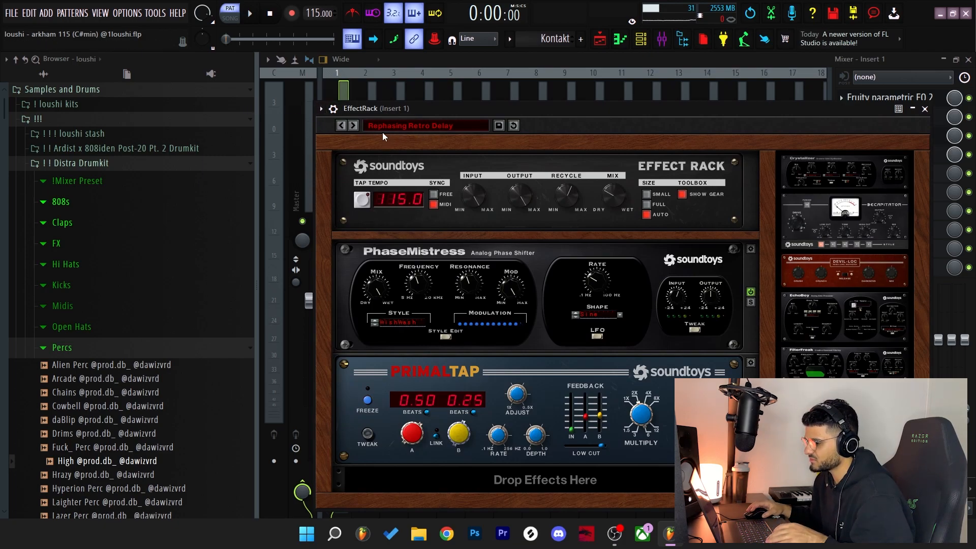
Step: Examine the EffectRack's Rephasing Retro Delay preset among the delay presets and the Ghz Midside Matrix 3 on Insert 1
left_click(410, 127)
mouse_move(395, 140)
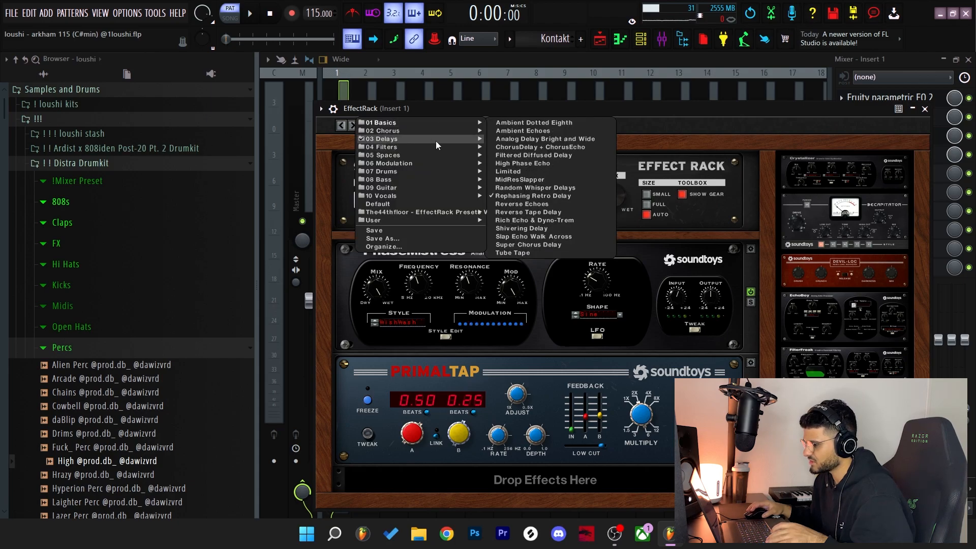
left_click(886, 154)
left_click_drag(544, 282, 526, 149)
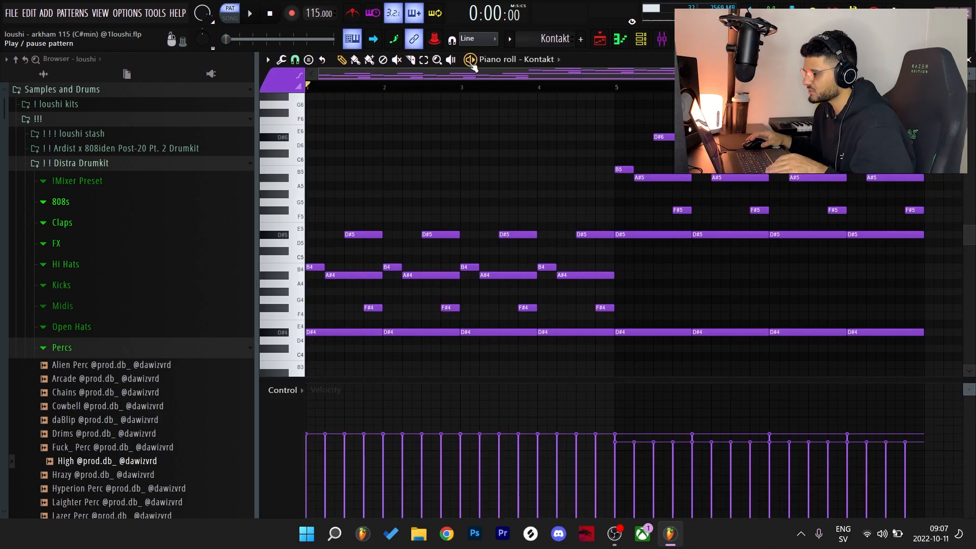
Step: Play back the full Kontakt melody with its effects from the piano roll
key("space")
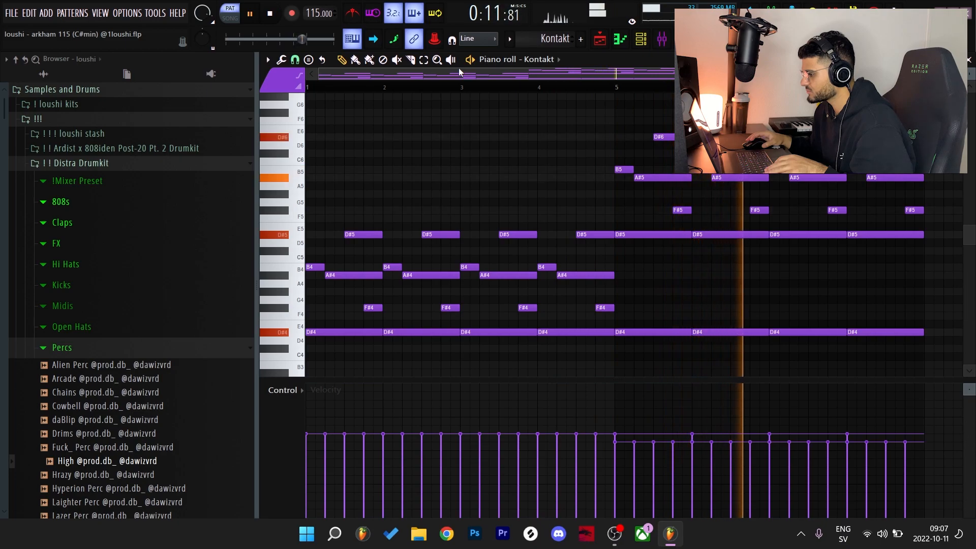
key("space")
Step: Open the Analog Lab V channel, look through its sound banks to HZE - ALLUSION, and view the channel's notes in the piano roll
key("F5")
left_click(479, 153)
key("F7")
key("F6")
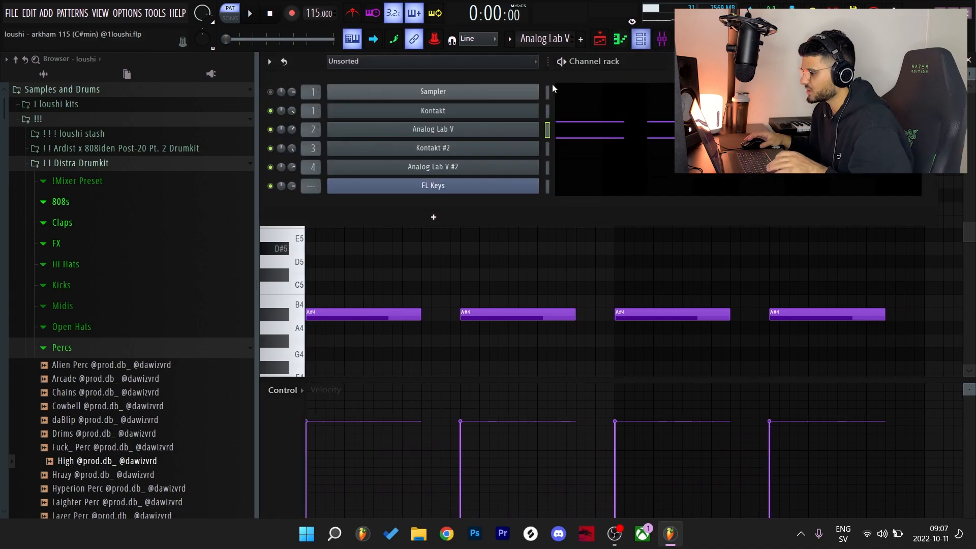
left_click(433, 129)
left_click(375, 288)
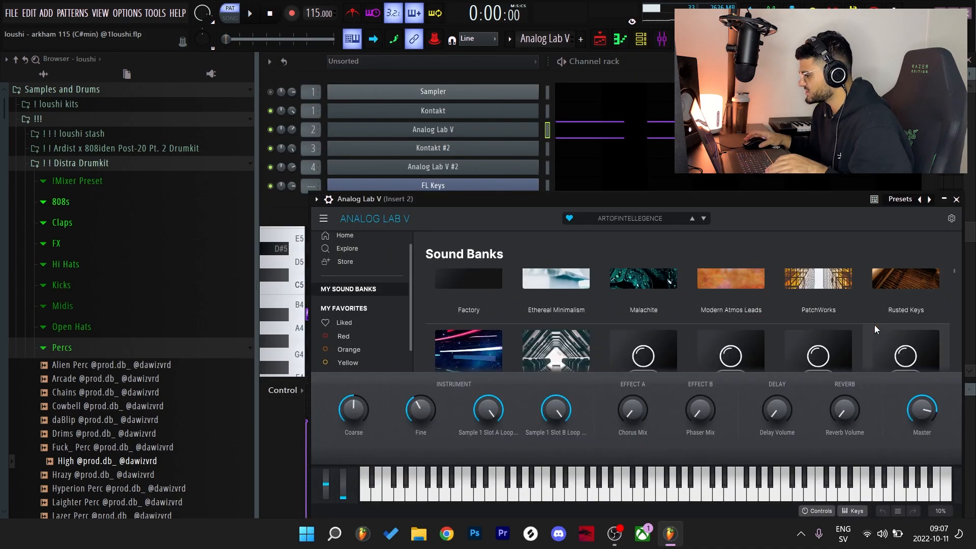
scroll(876, 330, "down", 2)
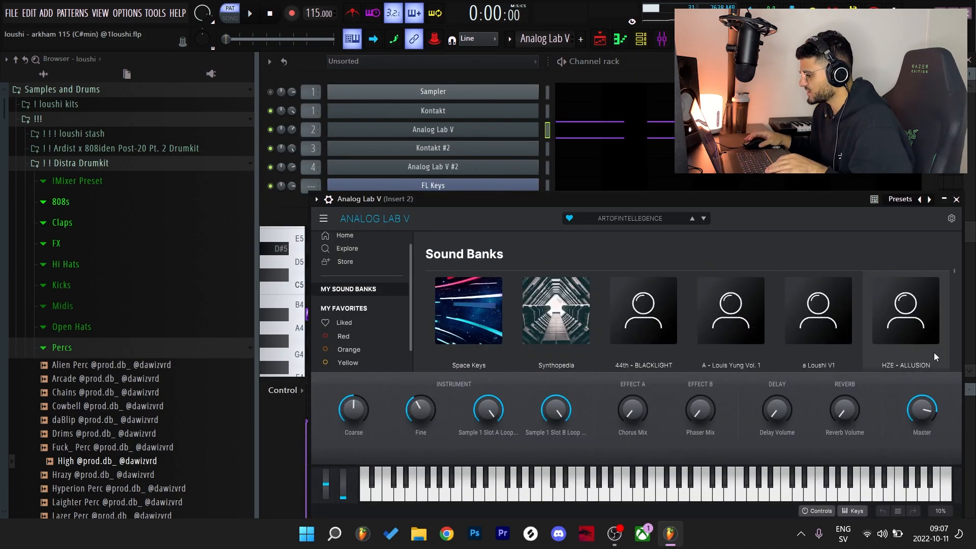
left_click(922, 357)
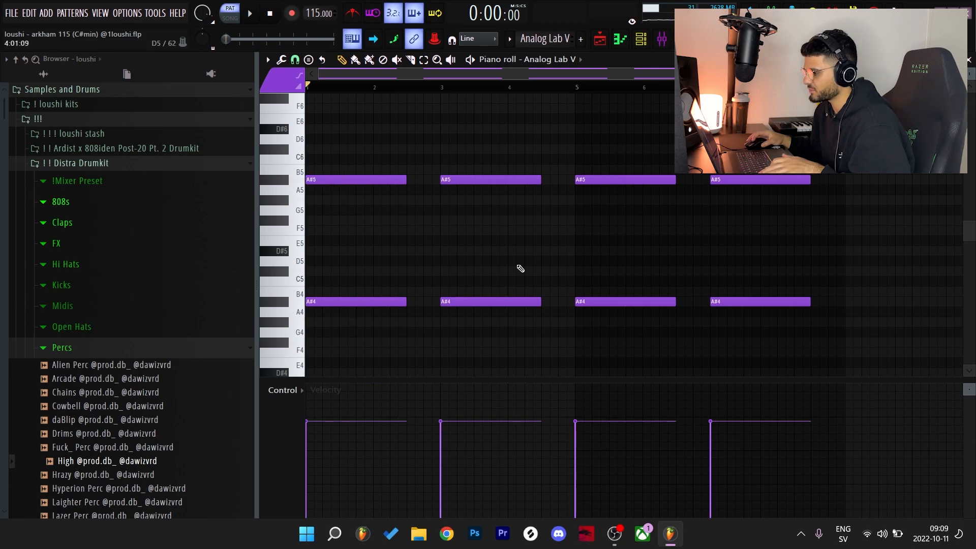
scroll(363, 233, "down", 2)
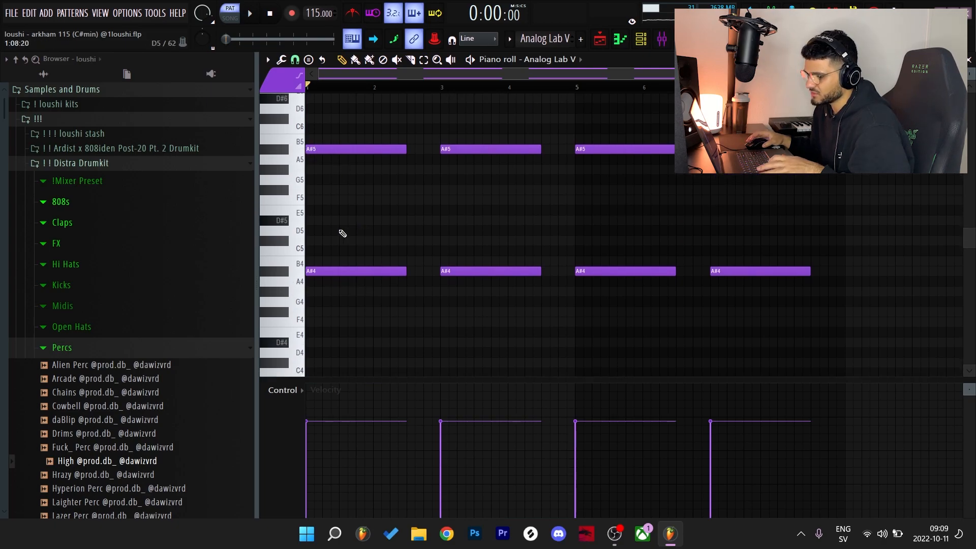
Step: Examine the Analog Lab V channel's A#4 and A#5 notes in the piano roll
key("z")
key("v")
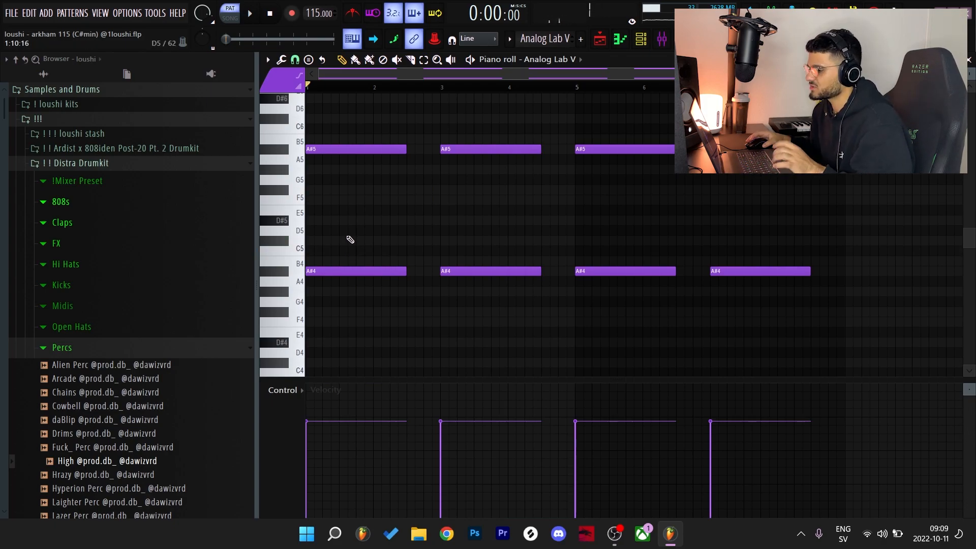
scroll(366, 234, "up", 2)
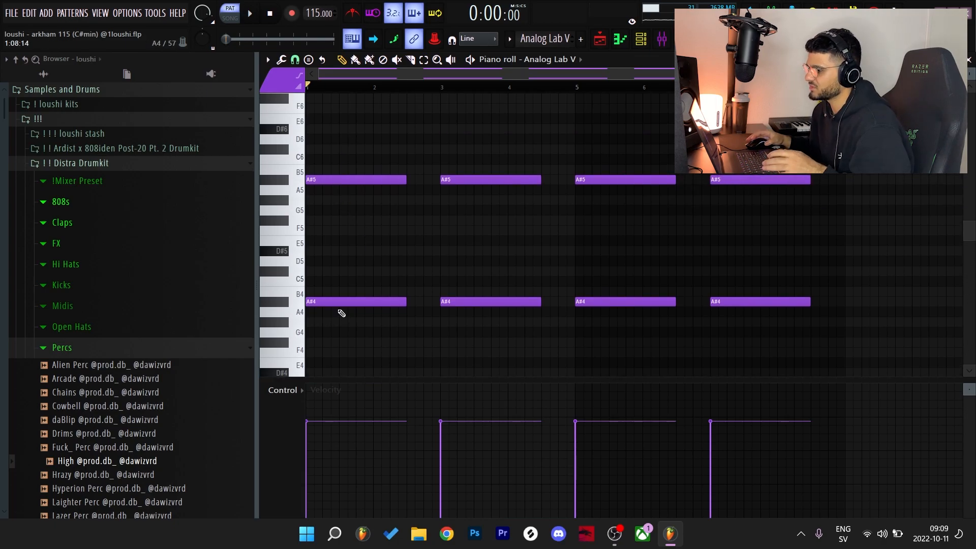
Step: Try to copy the effect chain of mixer Insert 1 onto Insert 2 using its mixer track file options
key("F9")
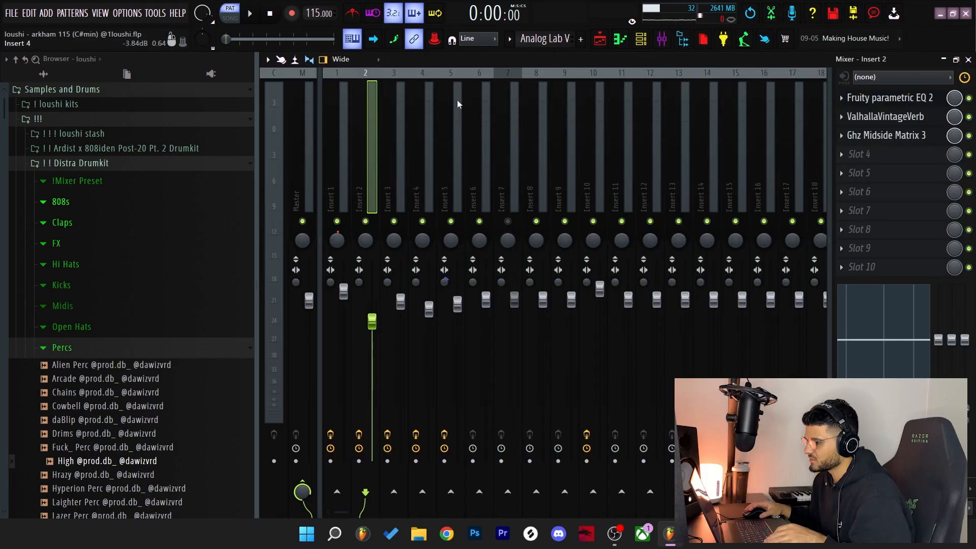
left_click(347, 134)
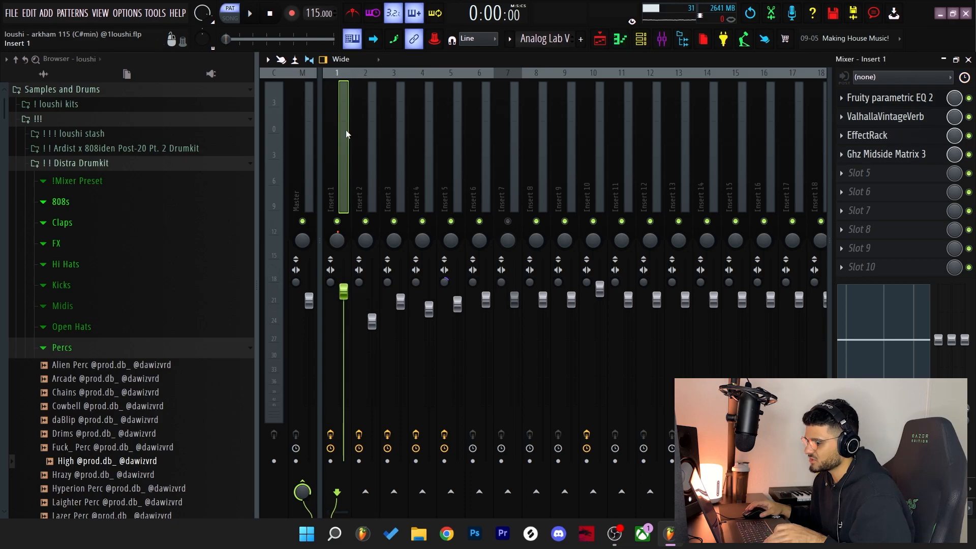
right_click(343, 169)
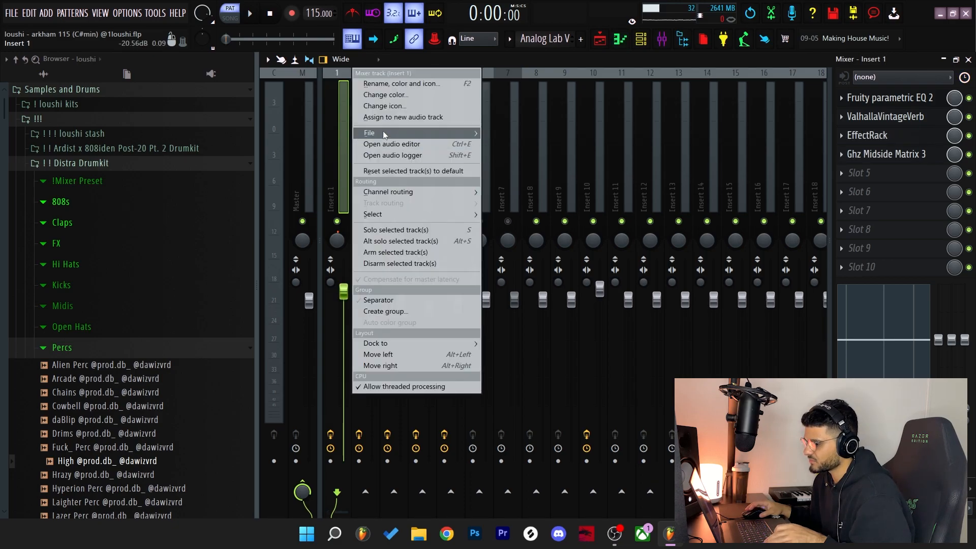
mouse_move(417, 137)
left_click_drag(542, 152, 374, 180)
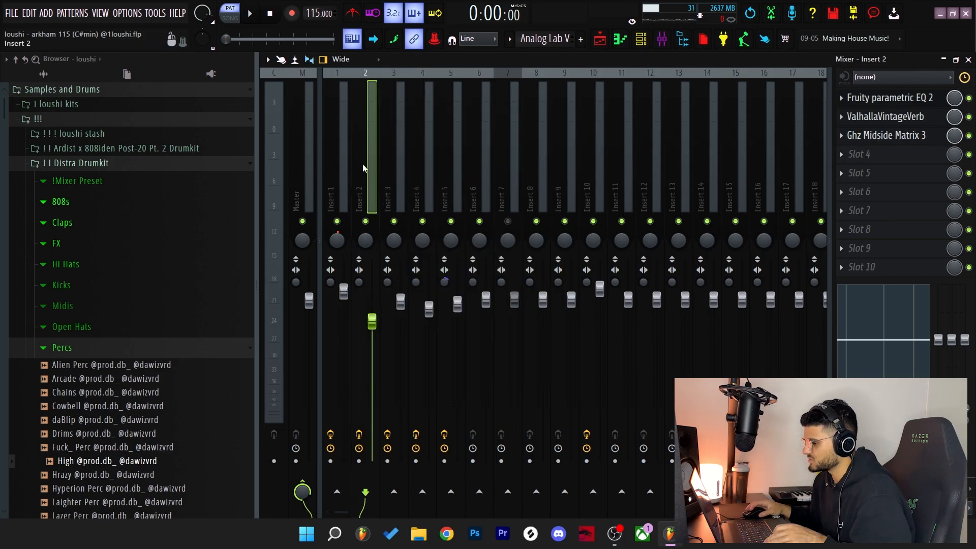
Step: Compare the EffectRack on Insert 1 with the Ghz Midside Matrix 3 and ValhallaVintageVerb settings on Insert 2
key("Left")
left_click(882, 136)
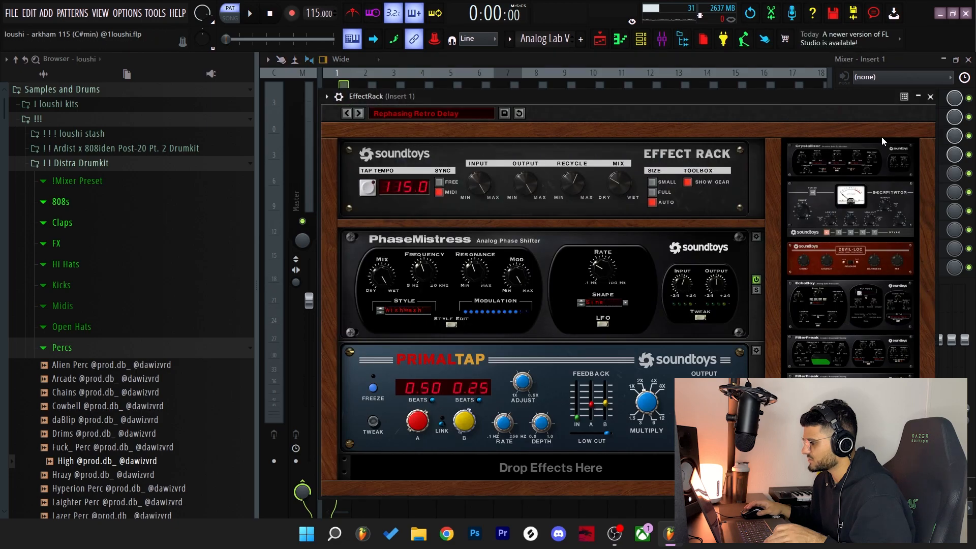
left_click(930, 96)
key("Right")
left_click(878, 137)
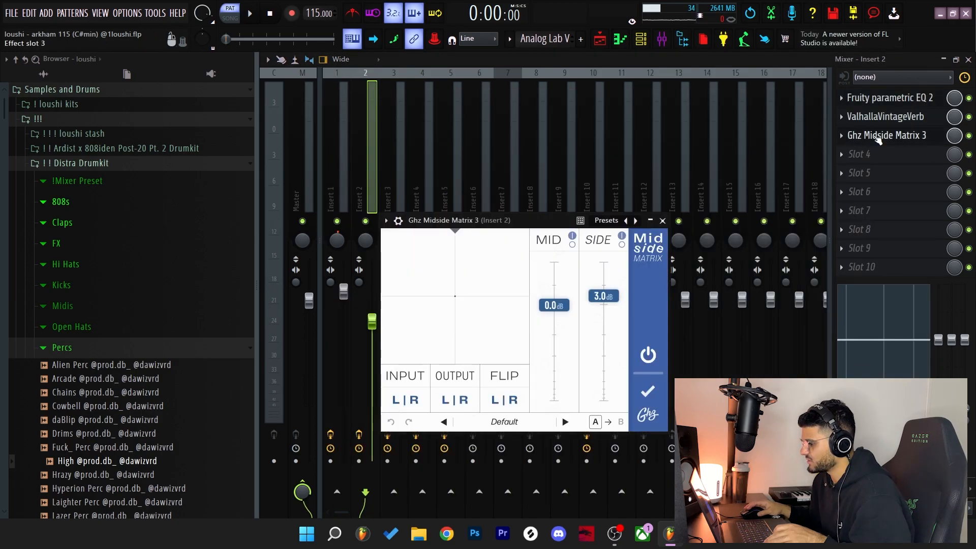
left_click(885, 116)
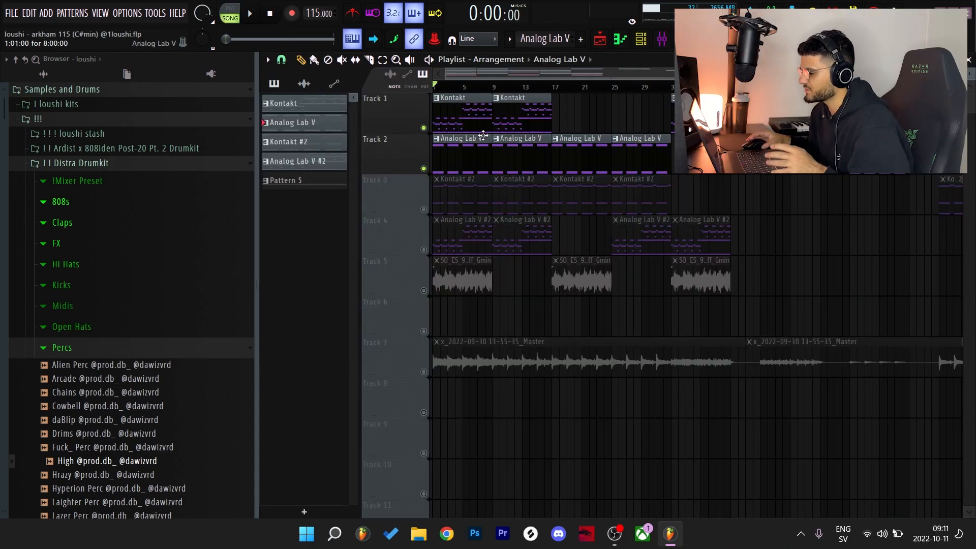
Step: Play back the Kontakt and Analog Lab V patterns together in the playlist from the start
key("space")
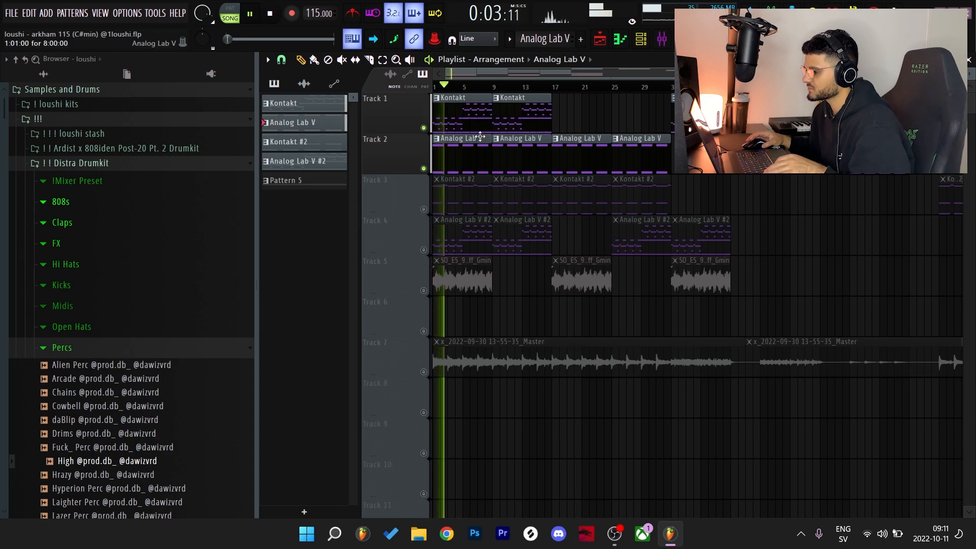
key("space")
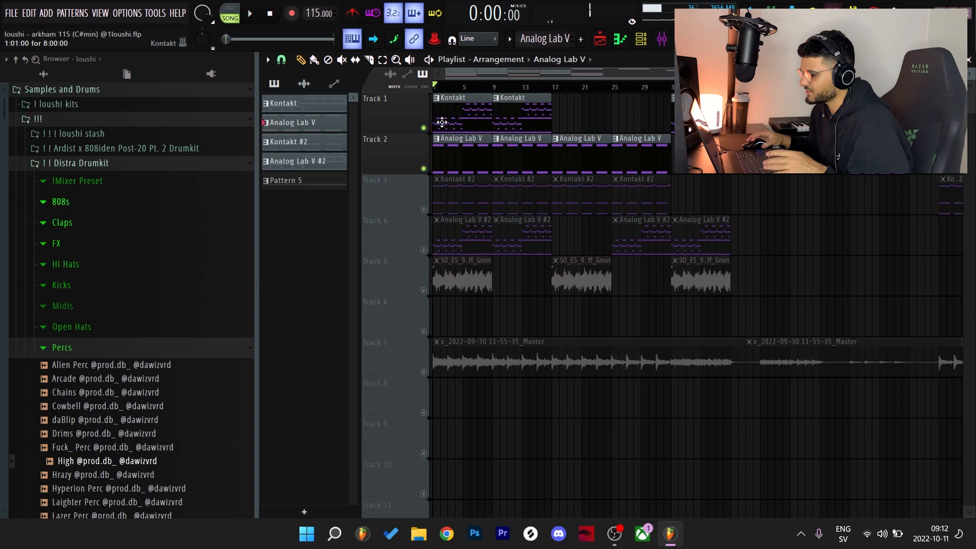
scroll(437, 166, "up", 4)
scroll(496, 157, "up", 2)
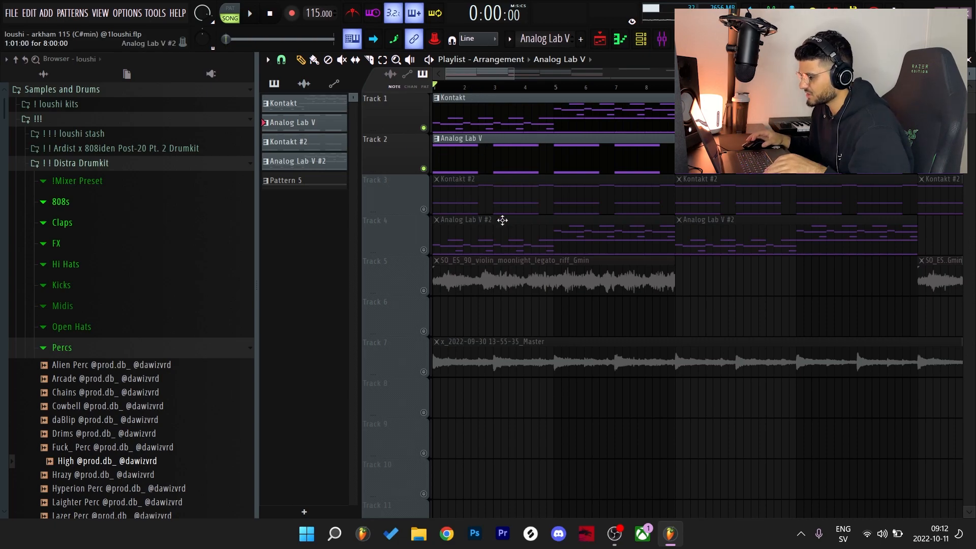
key("space")
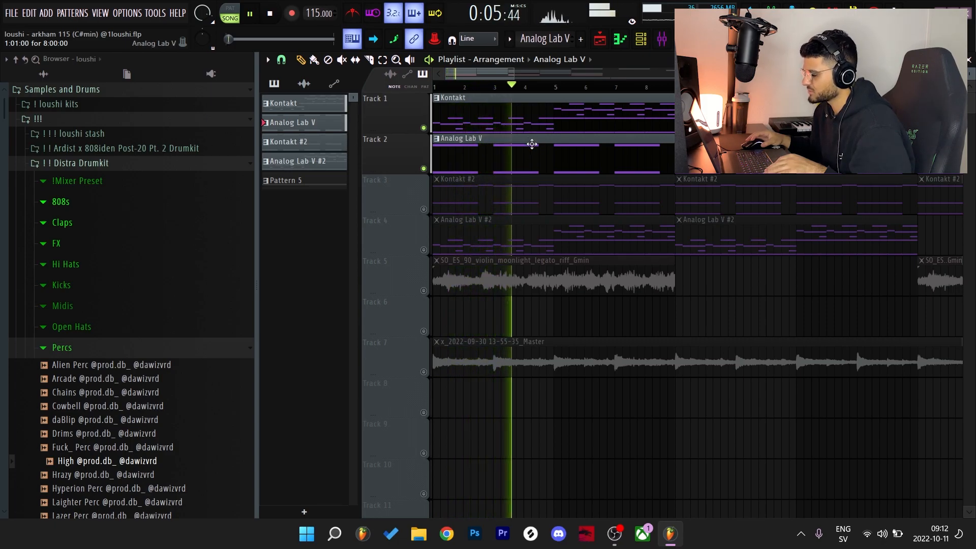
key("space")
Step: Open the Kontakt #2 channel and bring its NOIRE Pure instrument into full view
left_click(651, 40)
left_click(519, 148)
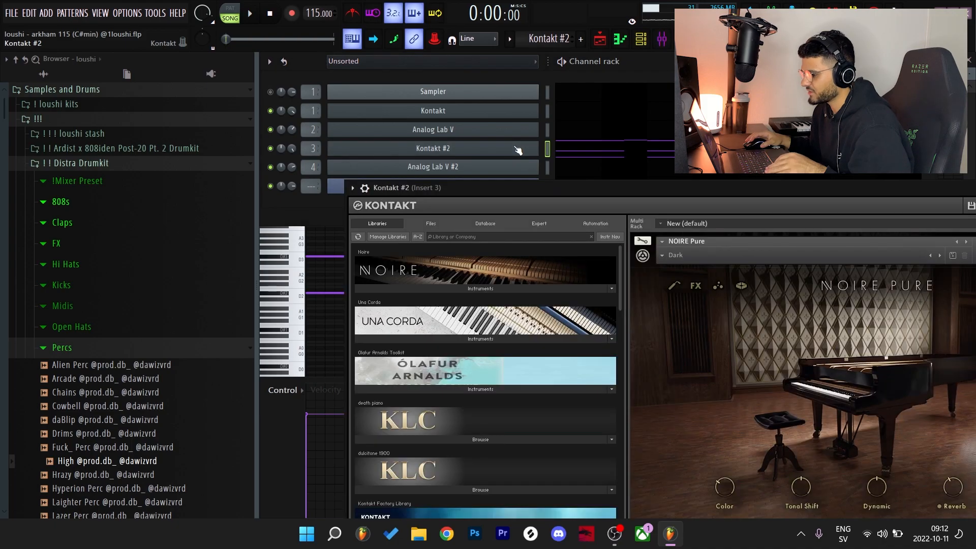
left_click_drag(652, 193, 561, 144)
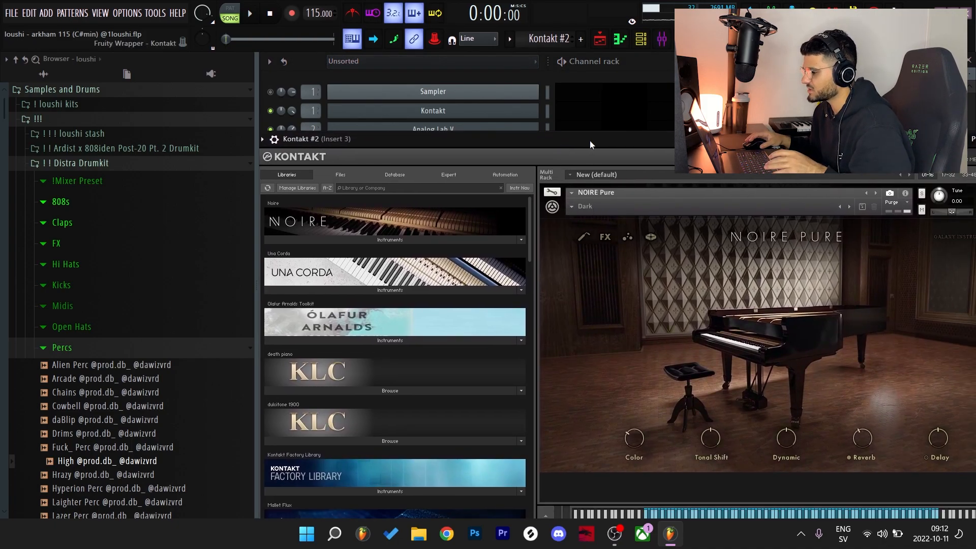
Step: Examine the Kontakt #2 notes on D#2, D#3, A#4 and B4 in the piano roll, auditioning A#4 and B4
key("F7")
left_click_drag(340, 260, 336, 288)
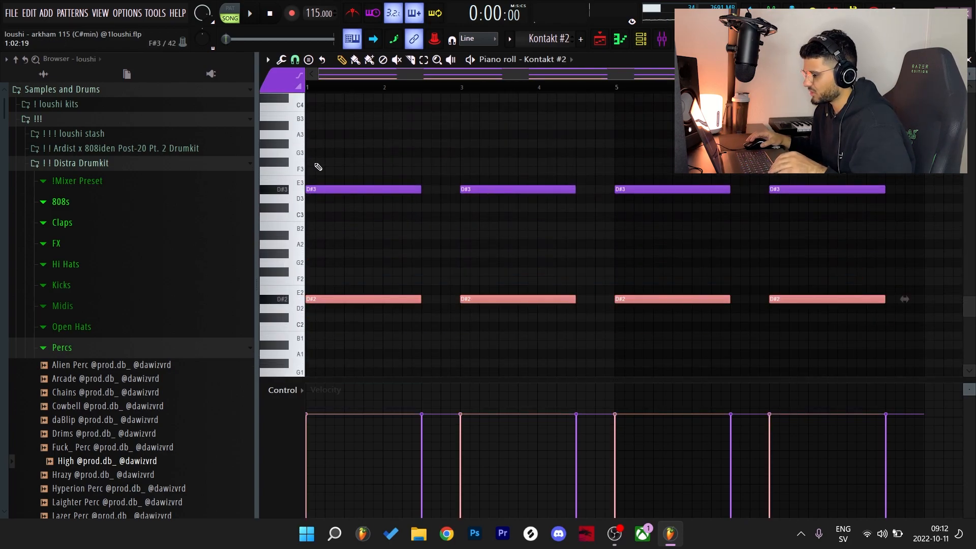
scroll(468, 195, "up", 5)
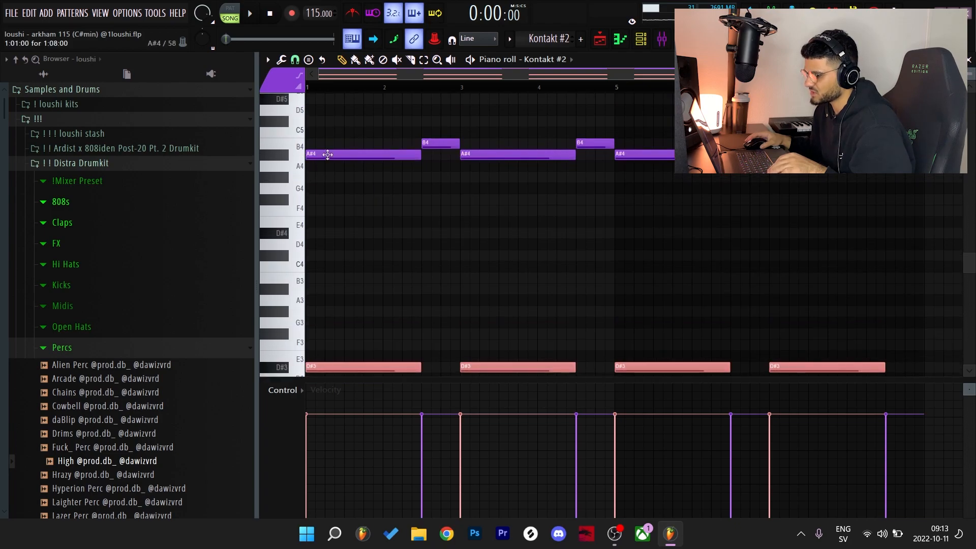
scroll(292, 180, "down", 2)
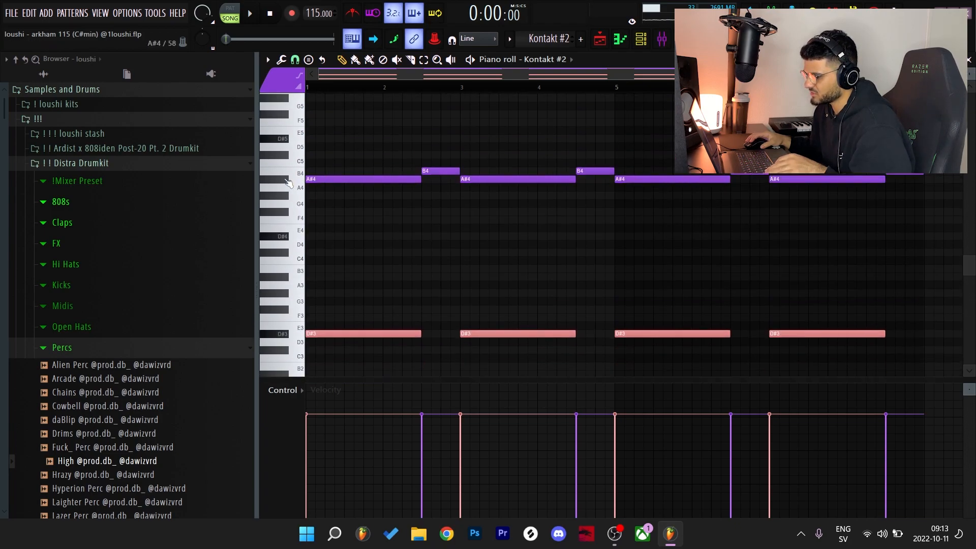
left_click(287, 181)
left_click(298, 173)
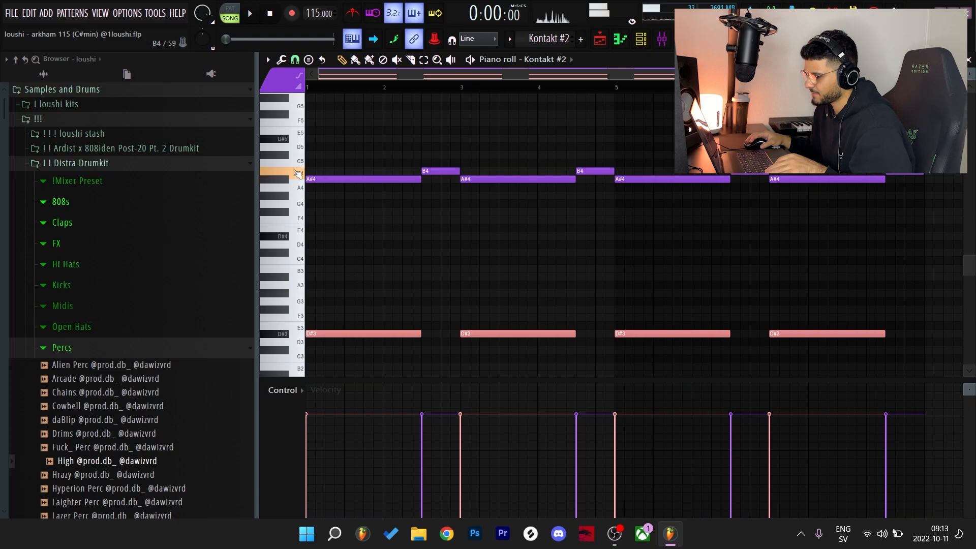
left_click(452, 169)
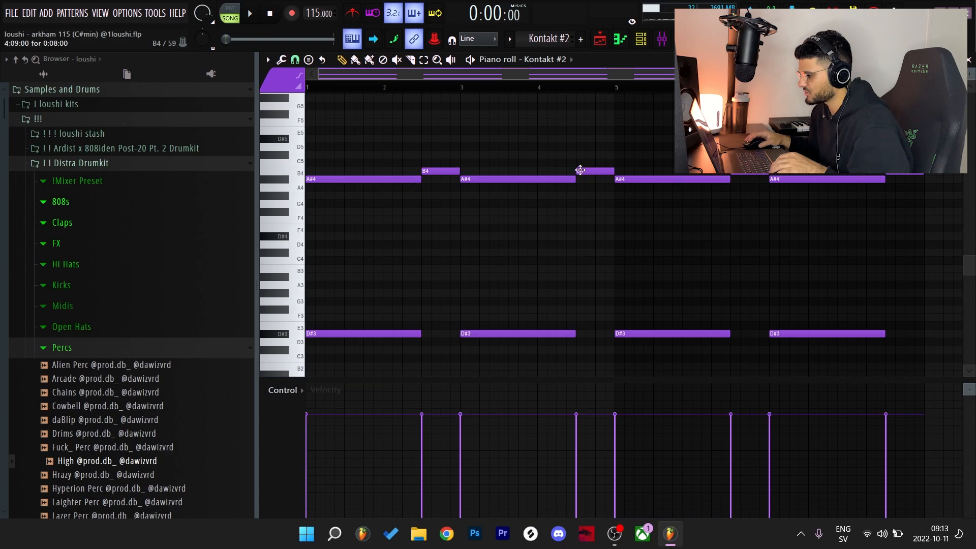
scroll(583, 171, "down", 2)
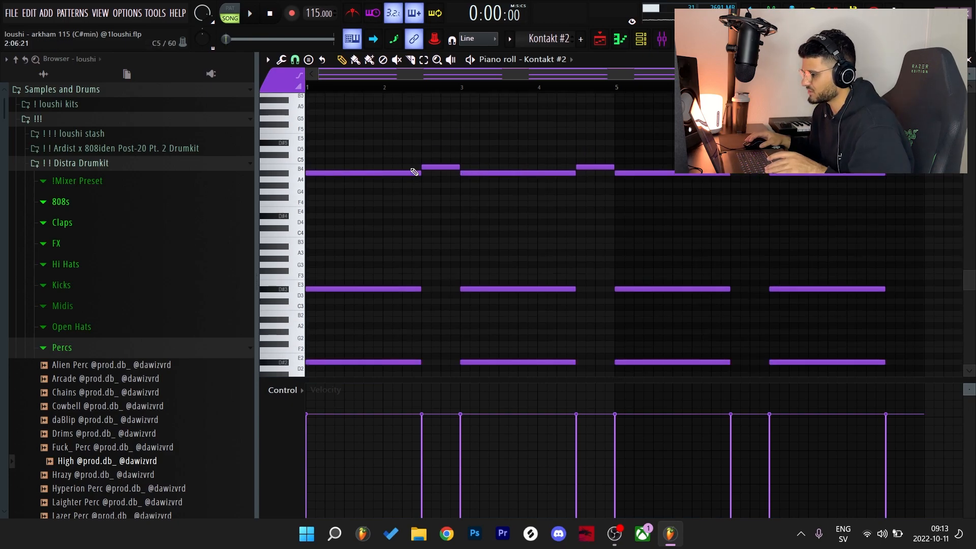
Step: Check the Fruity parametric EQ 2 curve on mixer Insert 3 and close it
key("F9")
left_click(910, 98)
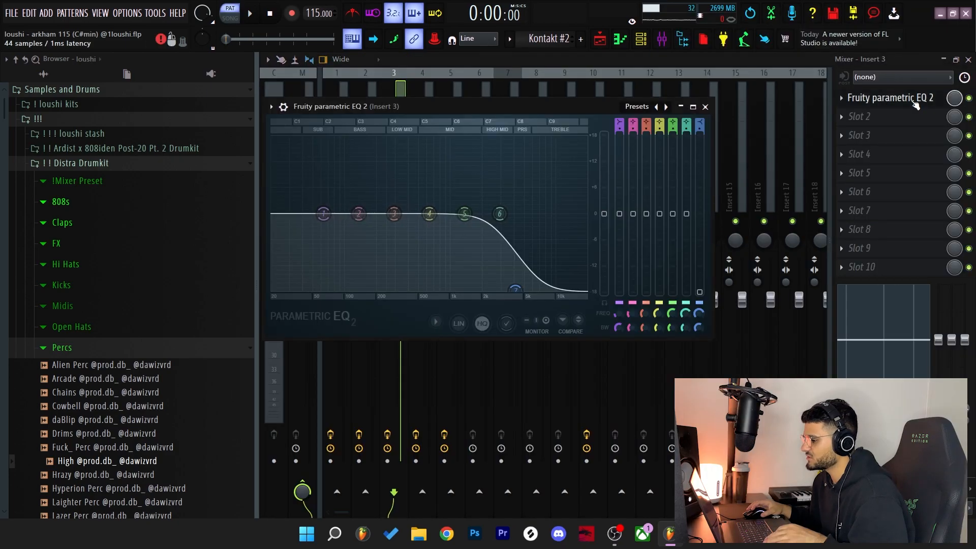
left_click(706, 107)
Step: Open the first Analog Lab V #2 pattern on Track 4 of the playlist to view its notes in the piano roll
key("F5")
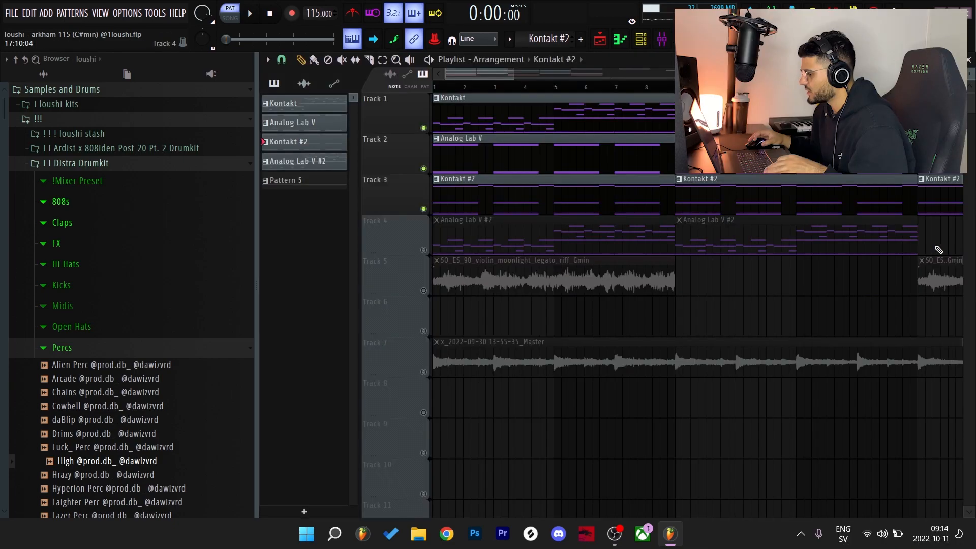
double_click(454, 252)
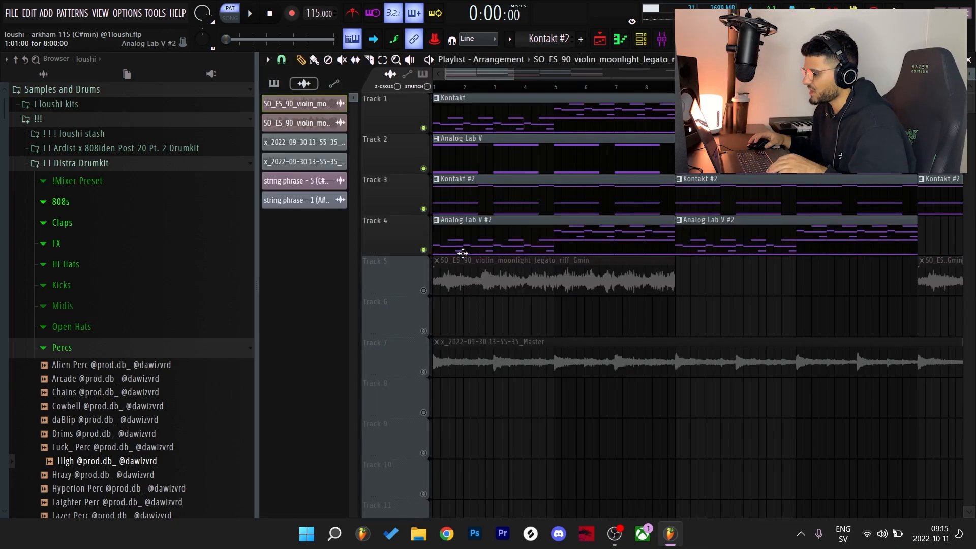
scroll(469, 248, "up", 3)
Step: Open the Analog Lab V #2 channel and show the GHOST PIANO preset in the a Loushi V1 sound bank
left_click(641, 38)
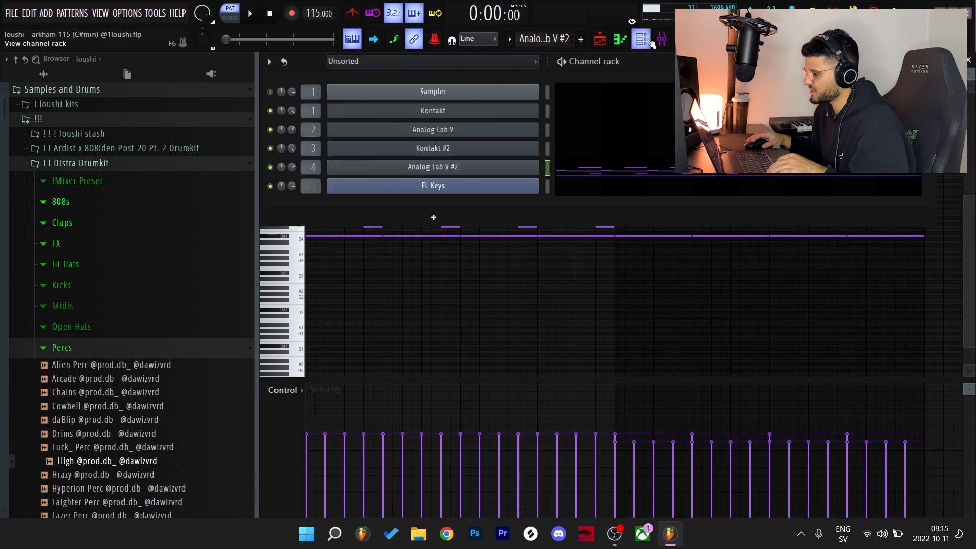
left_click(523, 166)
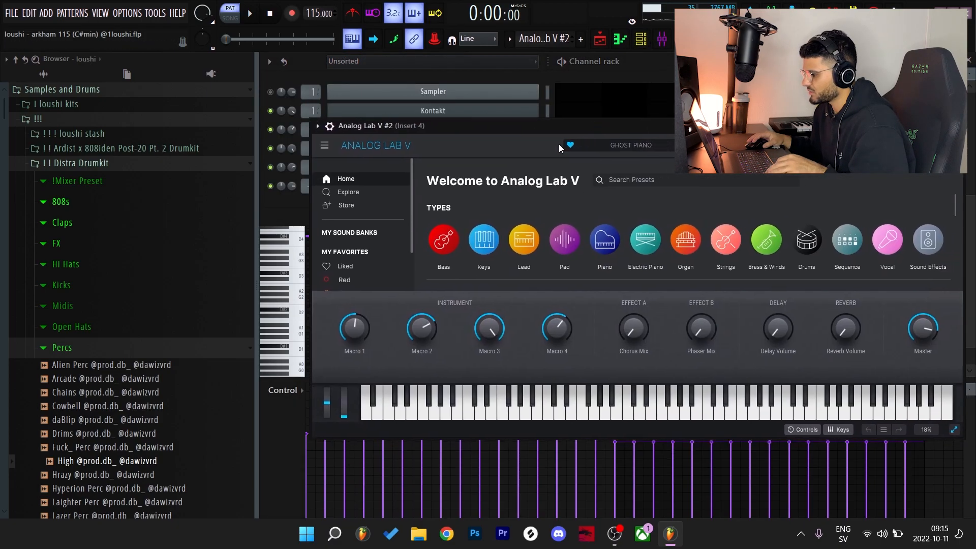
left_click(350, 233)
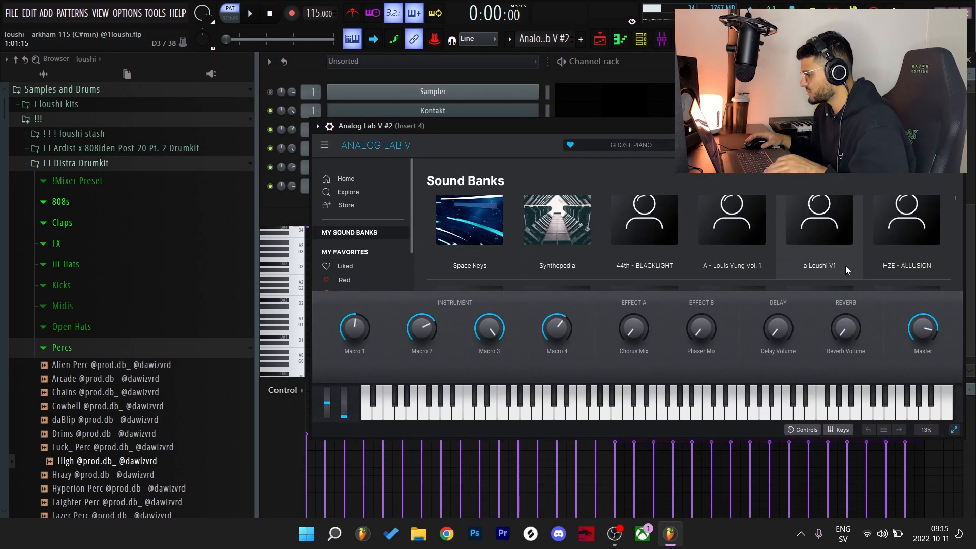
left_click(846, 266)
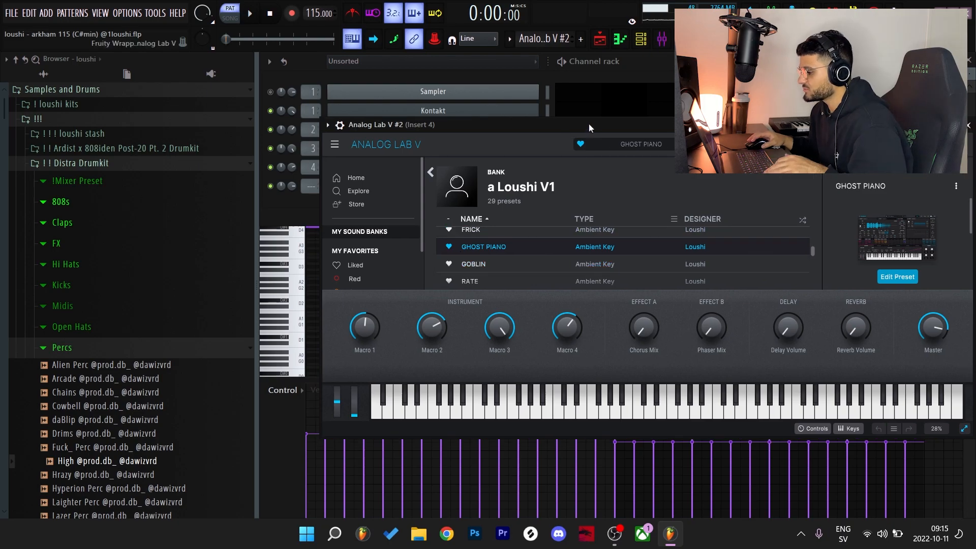
left_click_drag(588, 125, 577, 252)
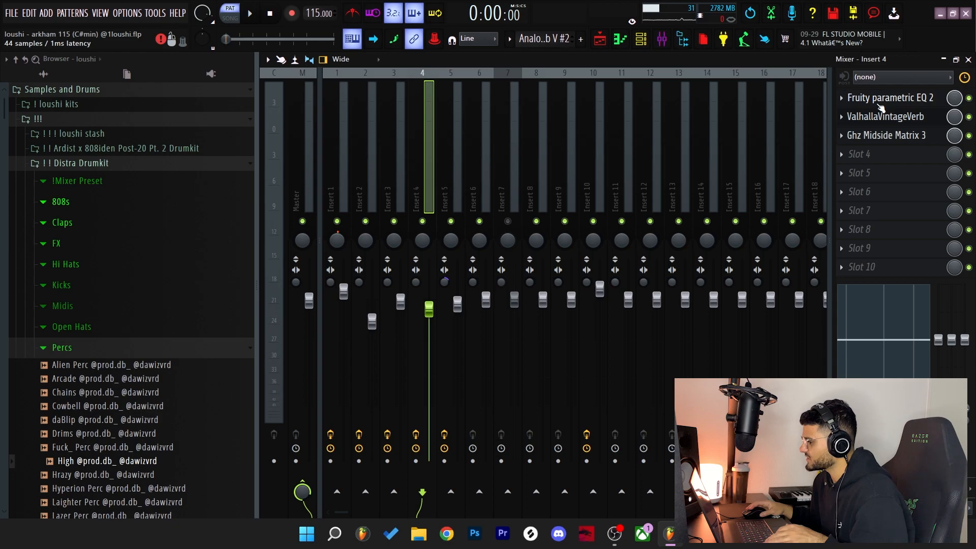
Step: Examine the Fruity parametric EQ 2, ValhallaVintageVerb and Ghz Midside Matrix 3 on mixer Insert 4
left_click(885, 97)
left_click(885, 116)
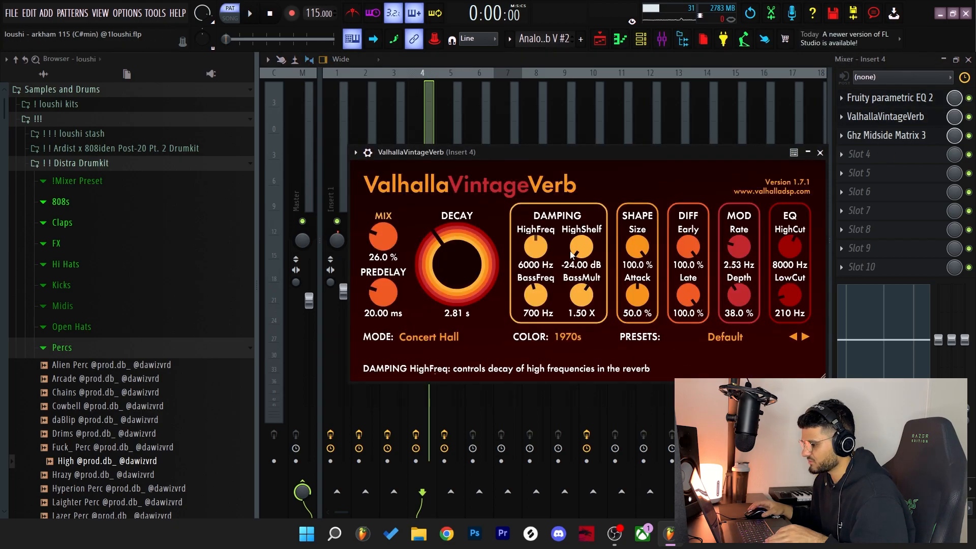
left_click(885, 135)
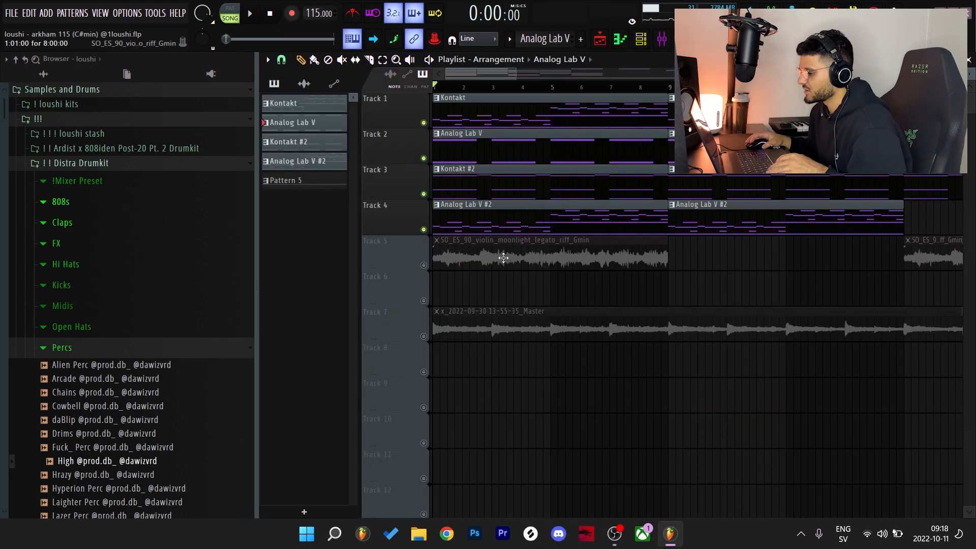
Step: Open the SO_ES_90_violin_moonlight_legato_riff_Gmin clip's settings on Track 5 and find its sample under Elegant Strings, Loops, Violin in the browser
double_click(503, 258)
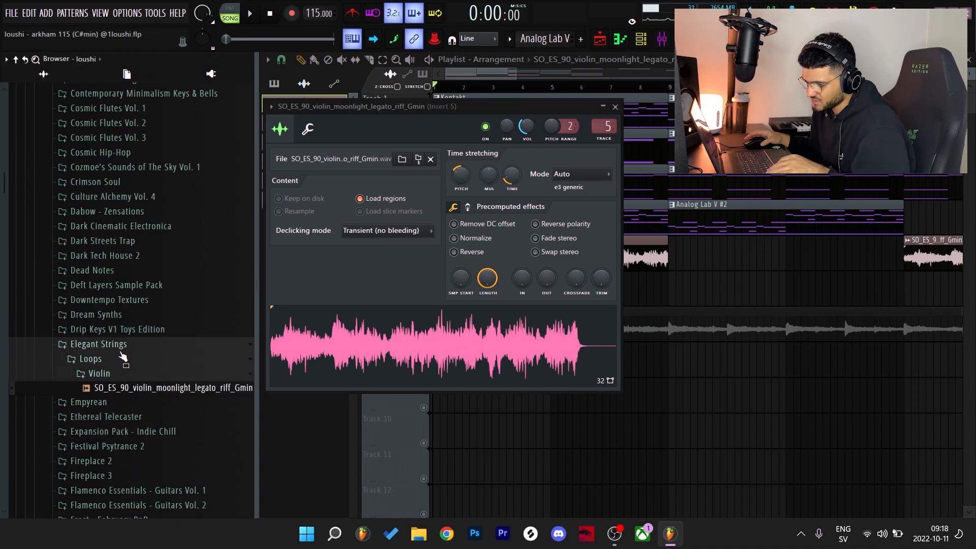
scroll(123, 356, "down", 3)
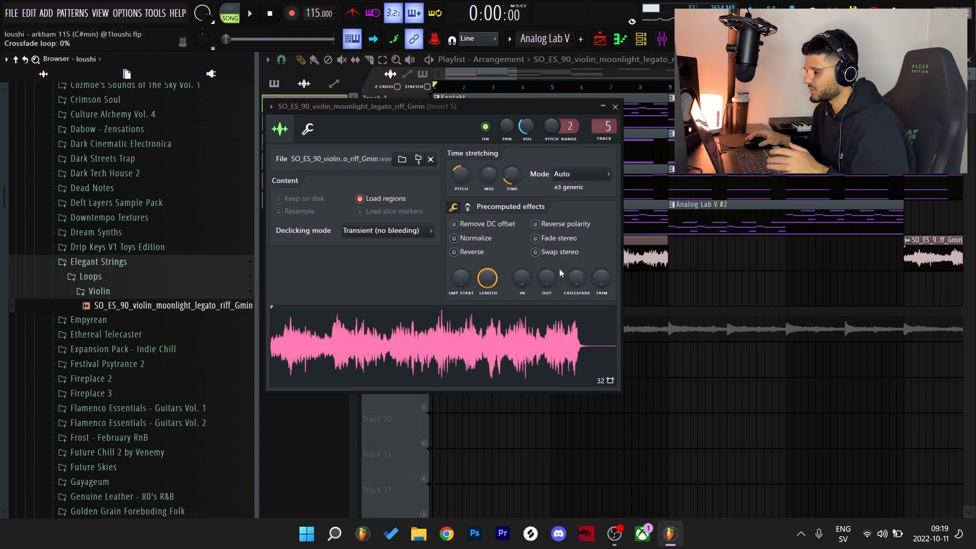
left_click(158, 307)
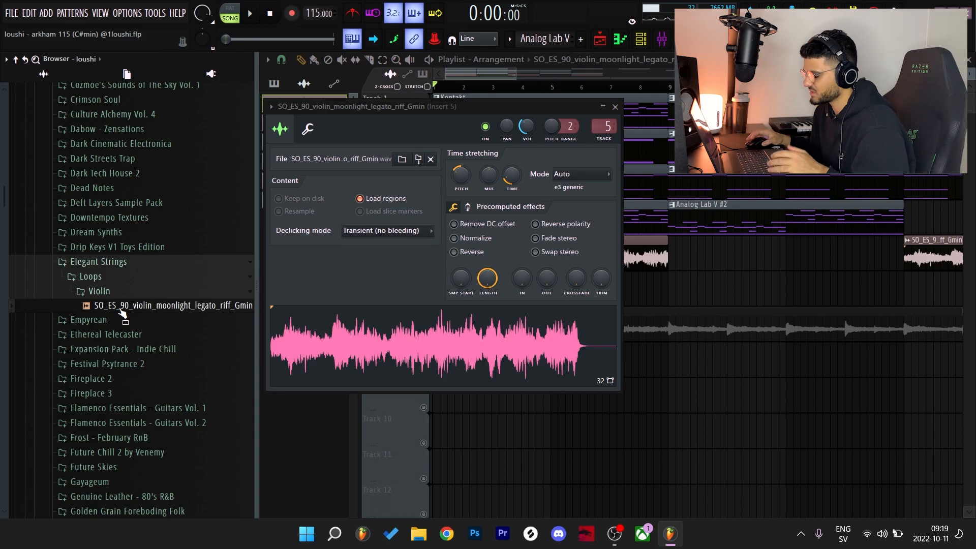
left_click(677, 278)
double_click(645, 254)
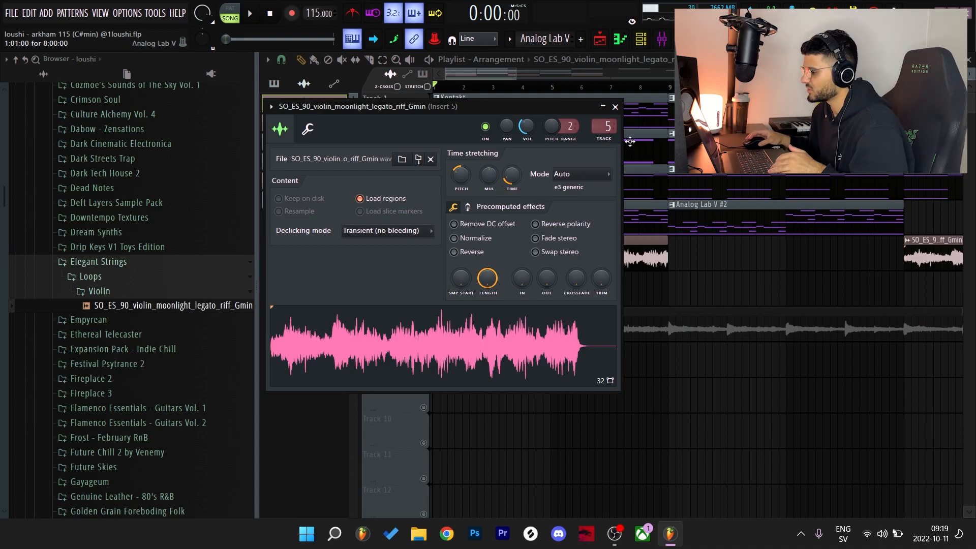
Step: Examine the Fruity parametric EQ 2 and ValhallaVintageVerb on mixer Insert 5, and play the violin loop on Track 5 by itself
left_click(662, 39)
left_click(867, 98)
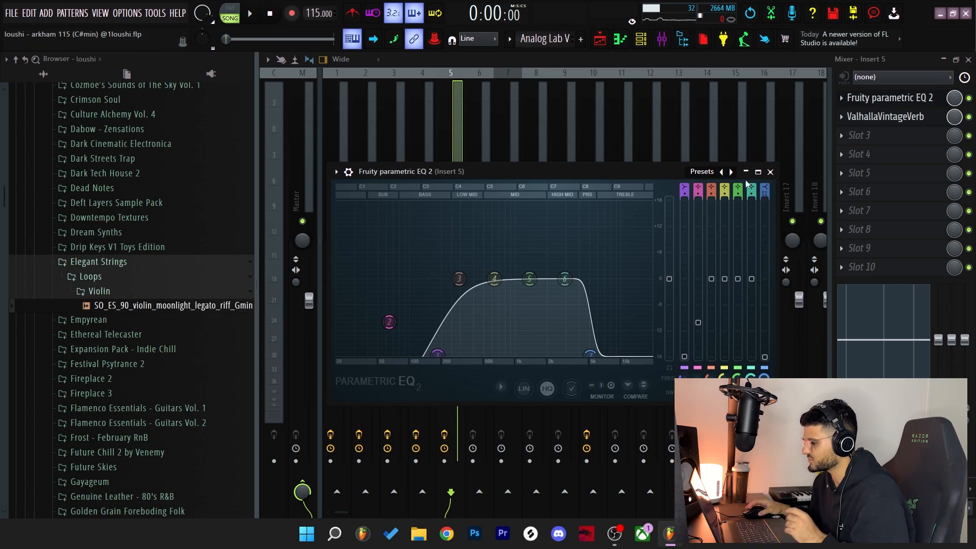
left_click(880, 118)
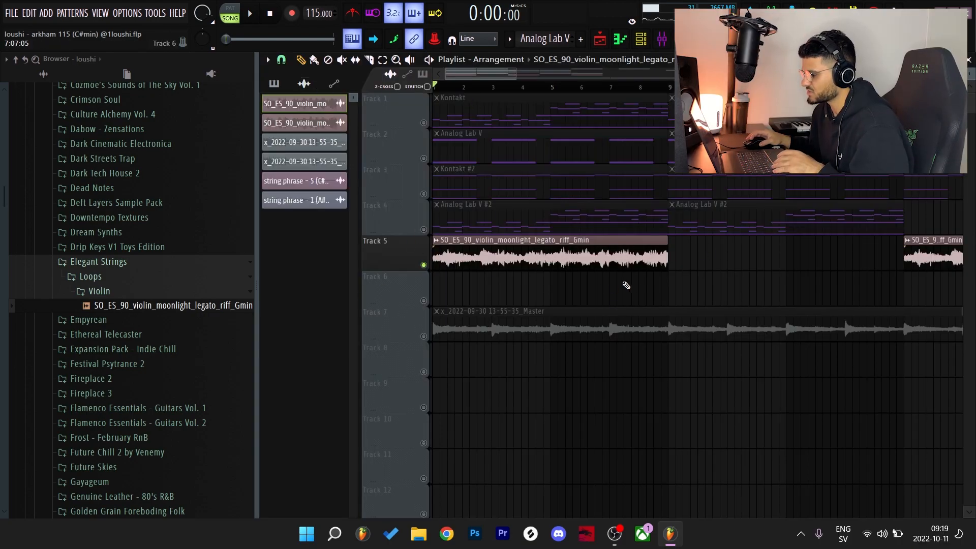
key("space")
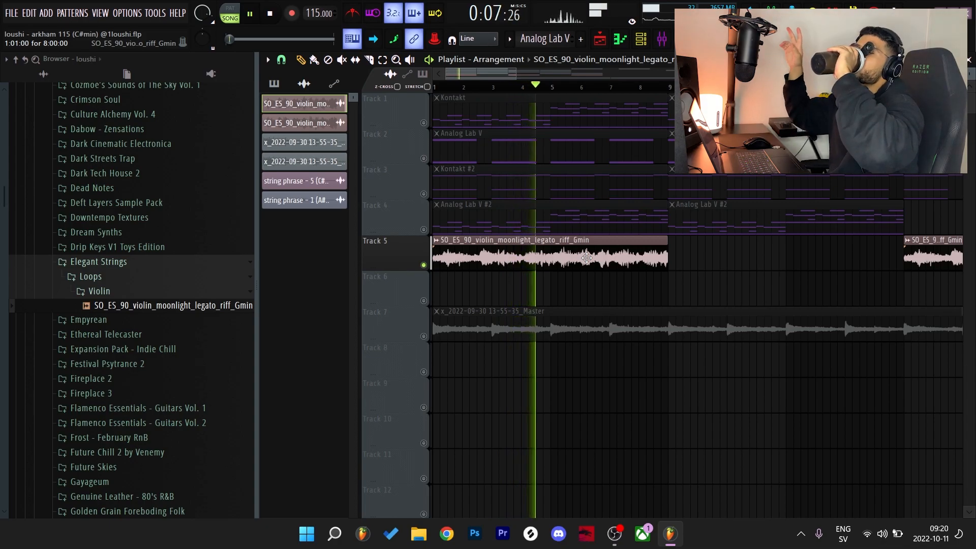
key("space")
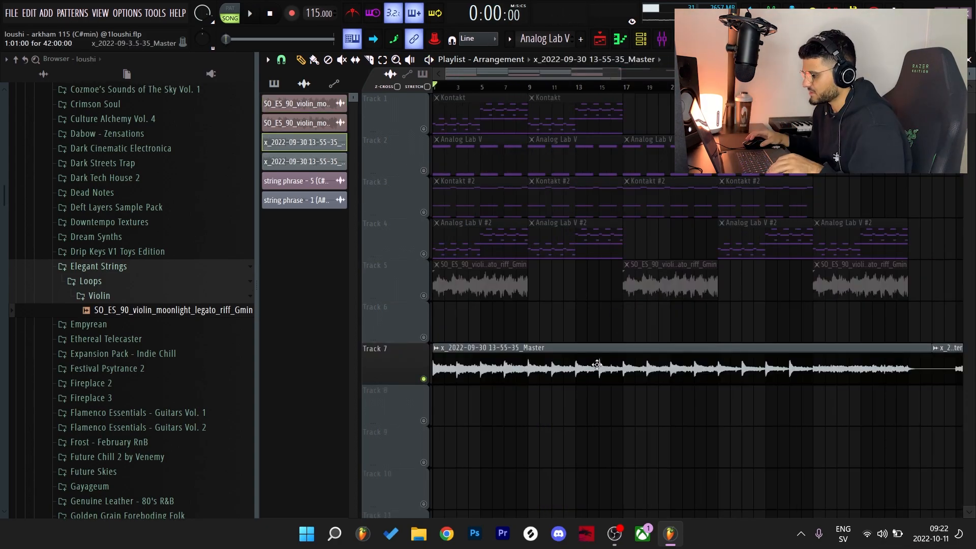
double_click(597, 364)
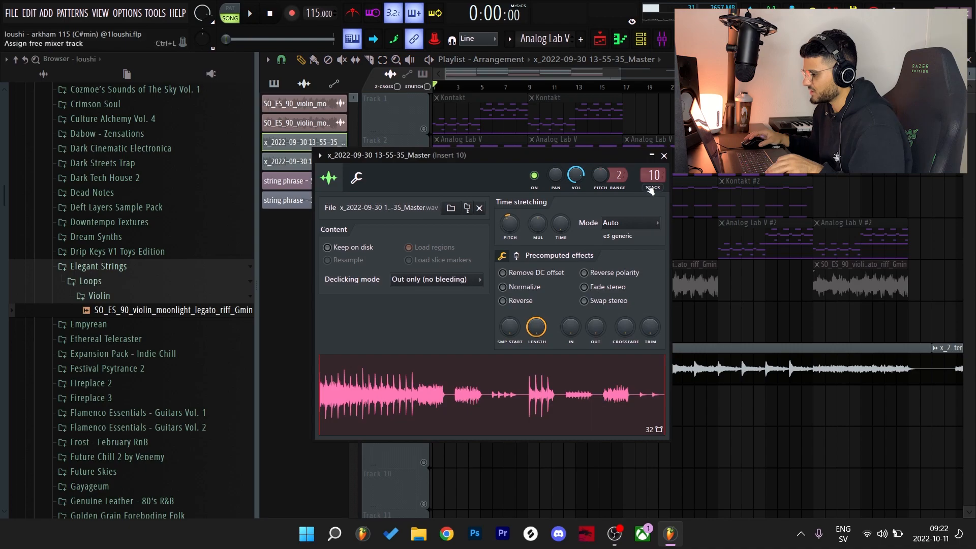
left_click(662, 40)
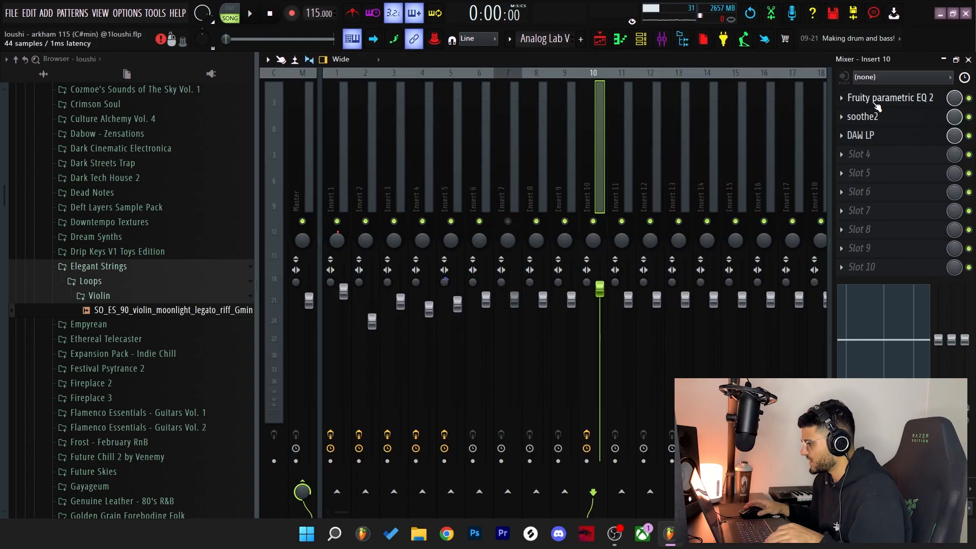
left_click(870, 98)
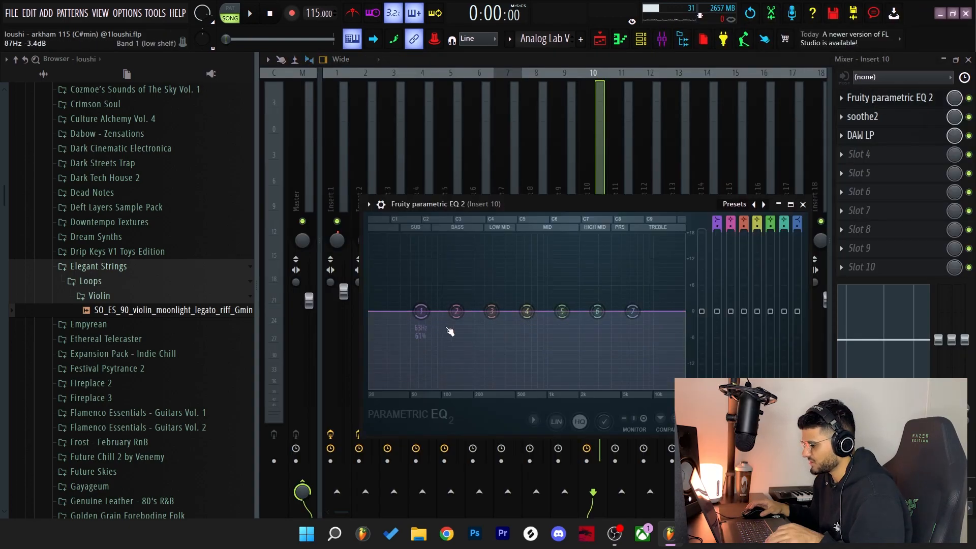
left_click(862, 136)
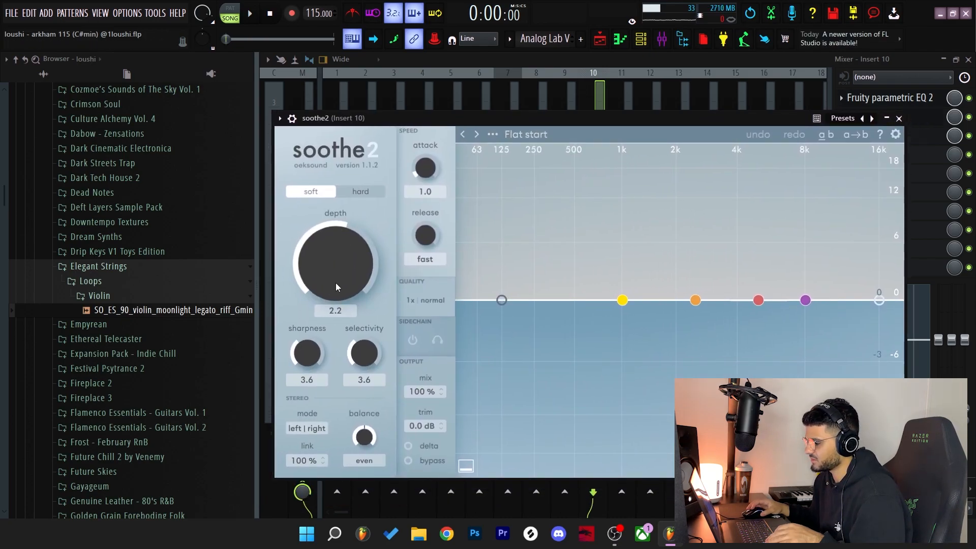
left_click(900, 118)
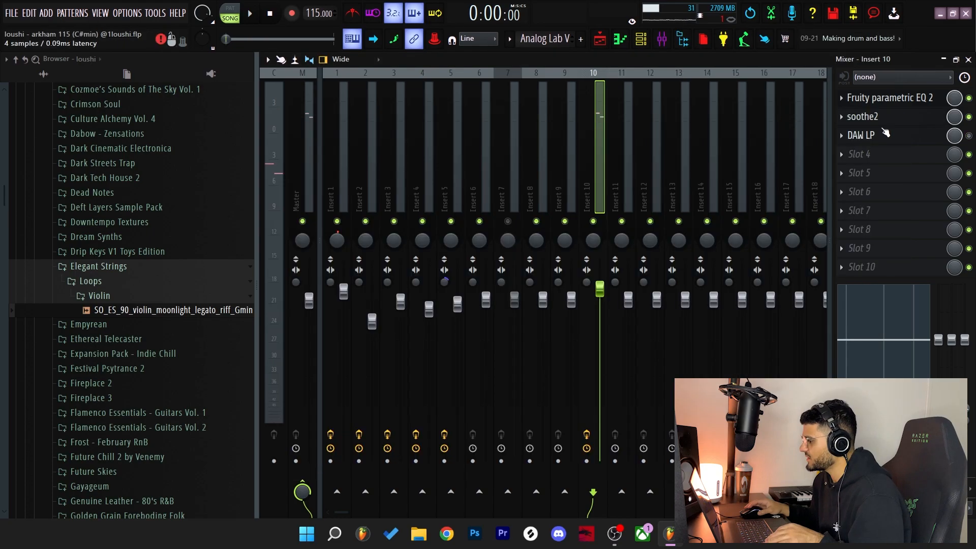
left_click(873, 135)
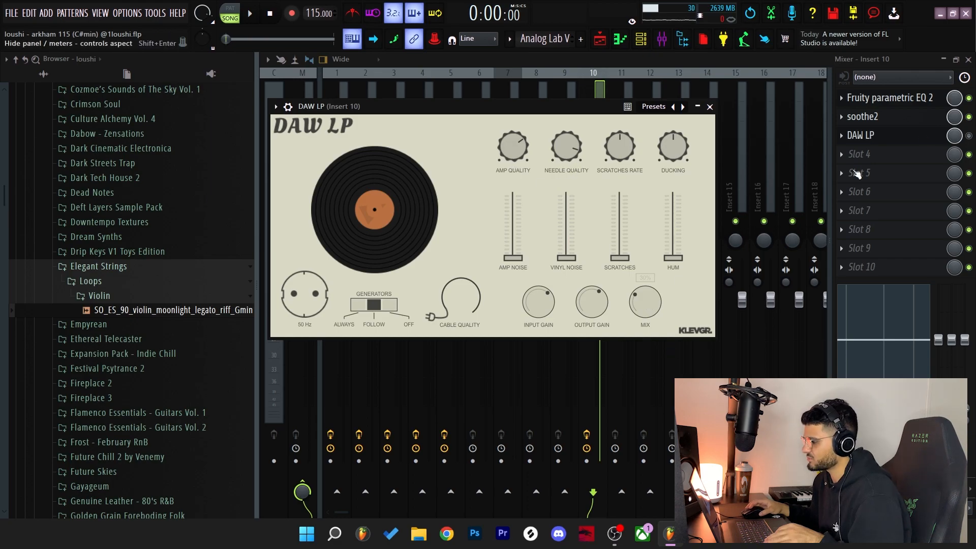
key("F5")
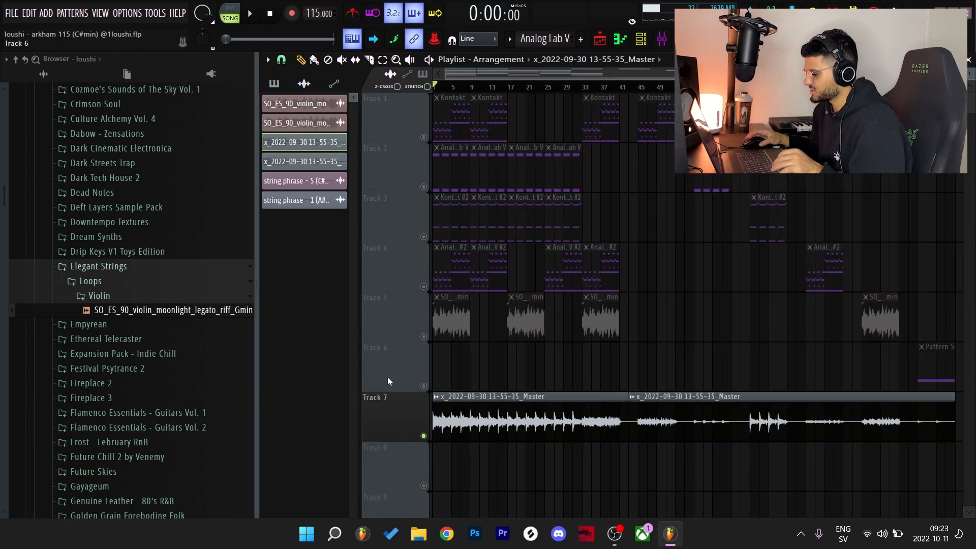
double_click(508, 420)
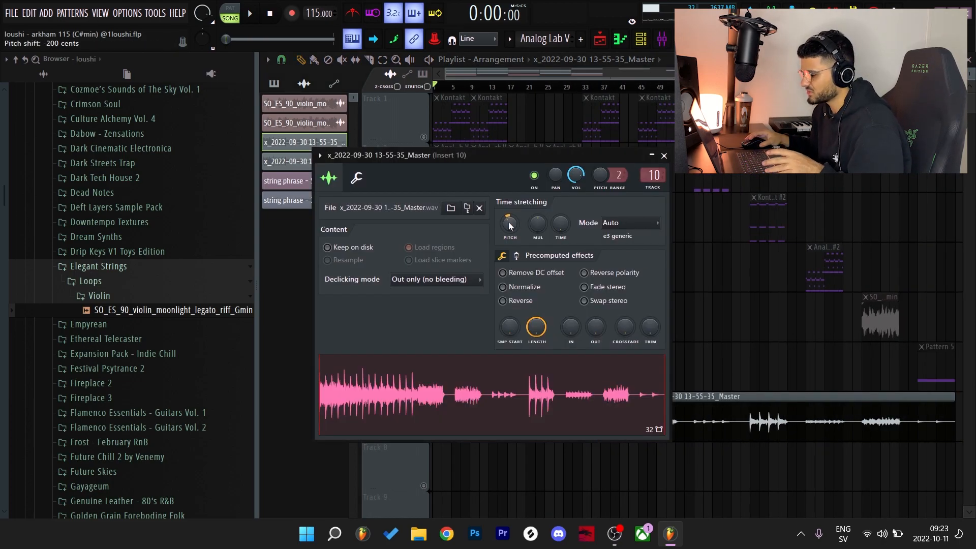
key("Escape")
key("space")
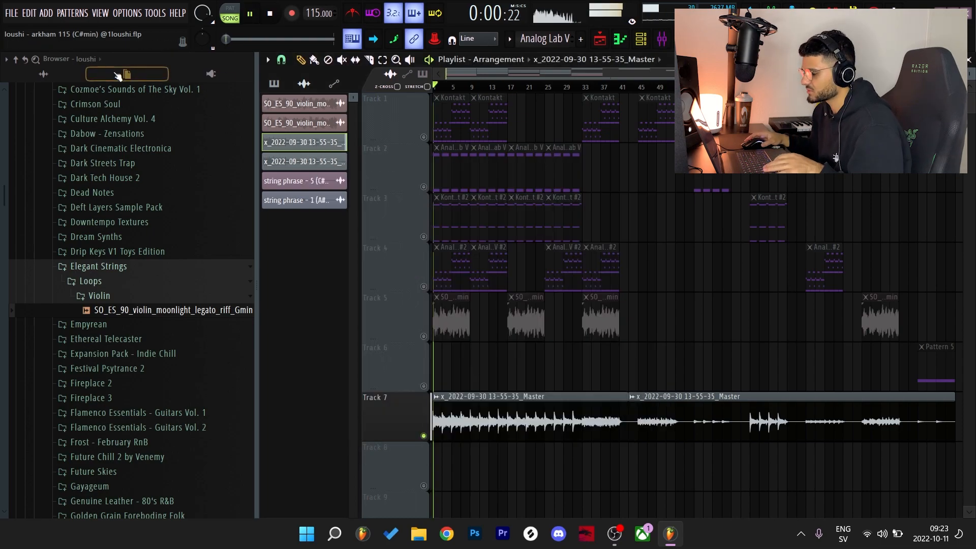